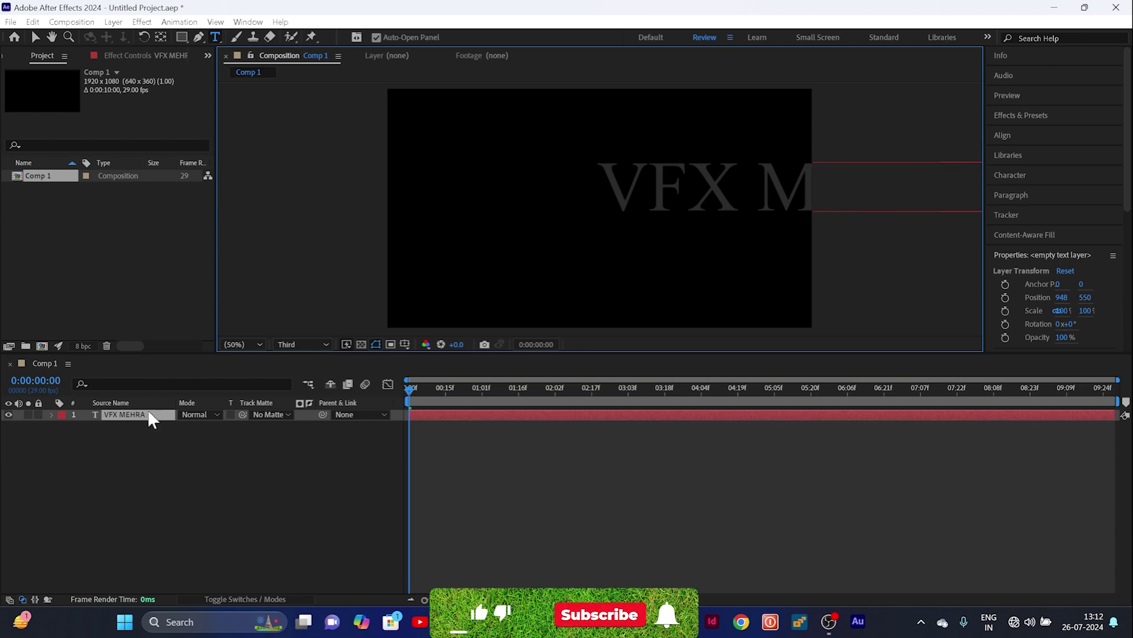
Center the text layer horizontally and vertically in the composition
{"action": "left_click", "coordinate": [1001, 136]}
{"action": "left_click", "coordinate": [1020, 169]}
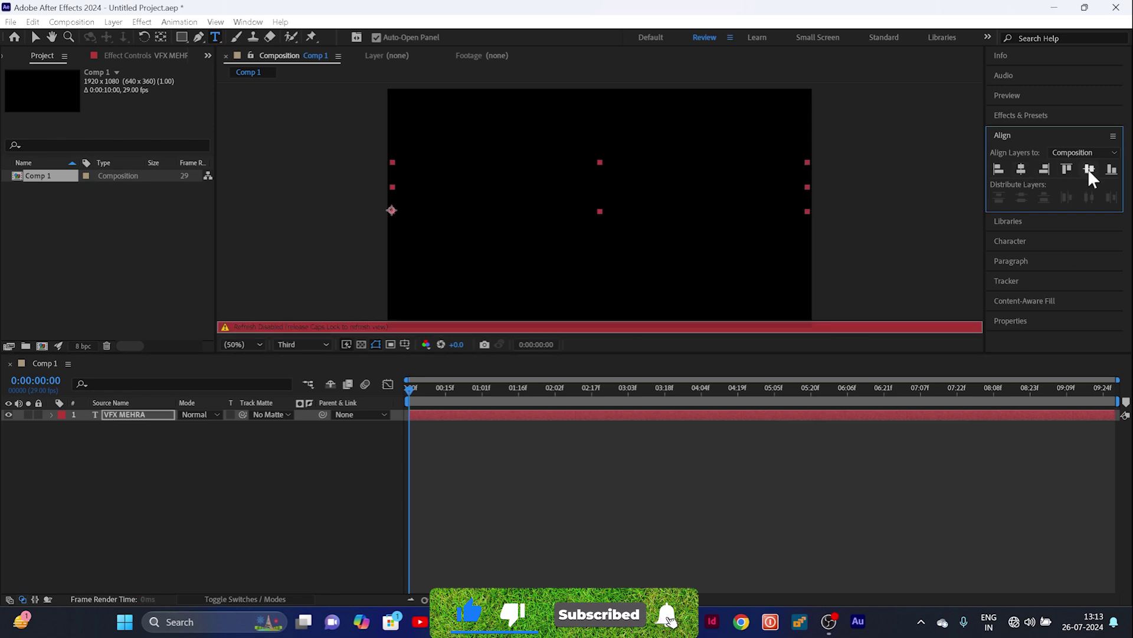
{"action": "key", "text": "Caps_Lock"}
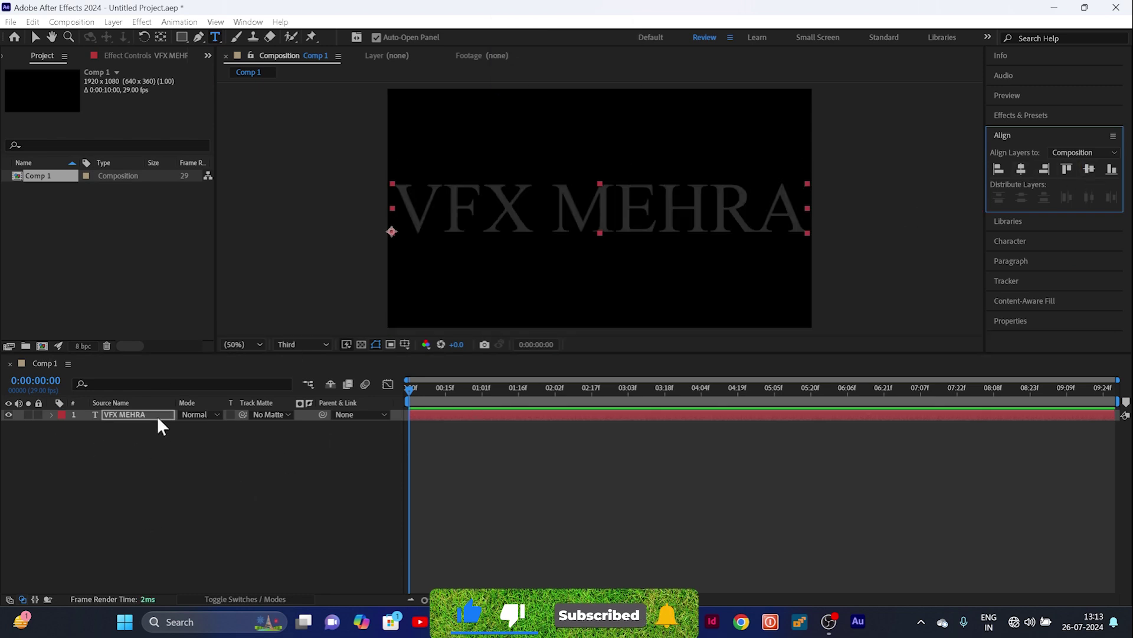
Scale the text layer to 85% and center it again horizontally and vertically in the composition
{"action": "key", "text": "s"}
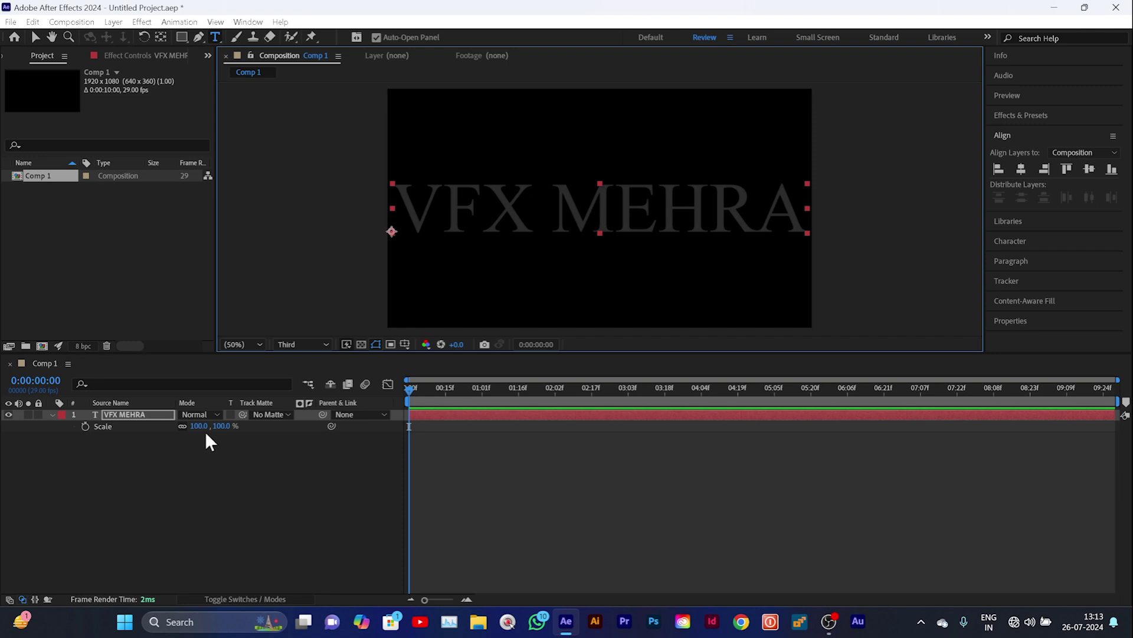
{"action": "left_click_drag", "start_coordinate": [201, 425], "coordinate": [201, 437]}
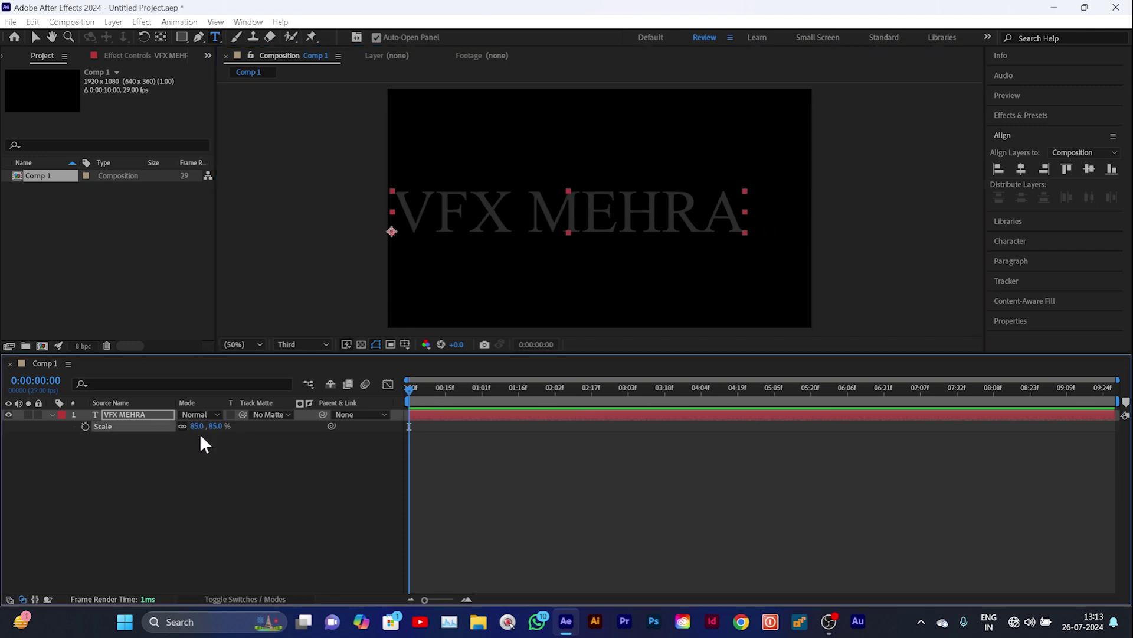
{"action": "left_click", "coordinate": [1020, 169]}
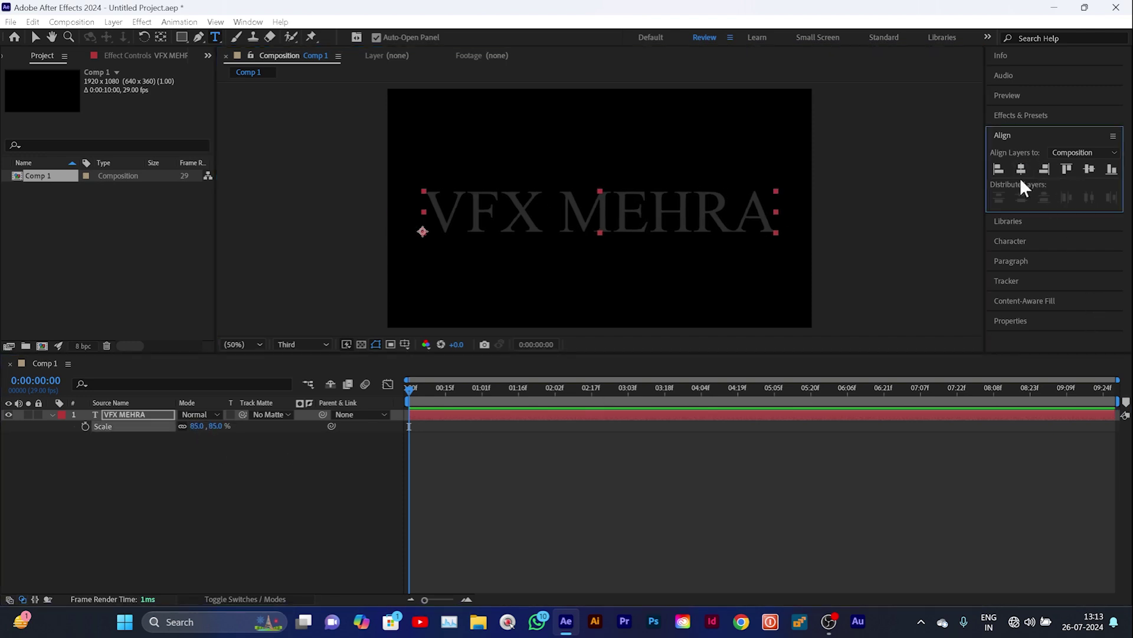
{"action": "left_click", "coordinate": [1089, 169]}
{"action": "left_click", "coordinate": [250, 457]}
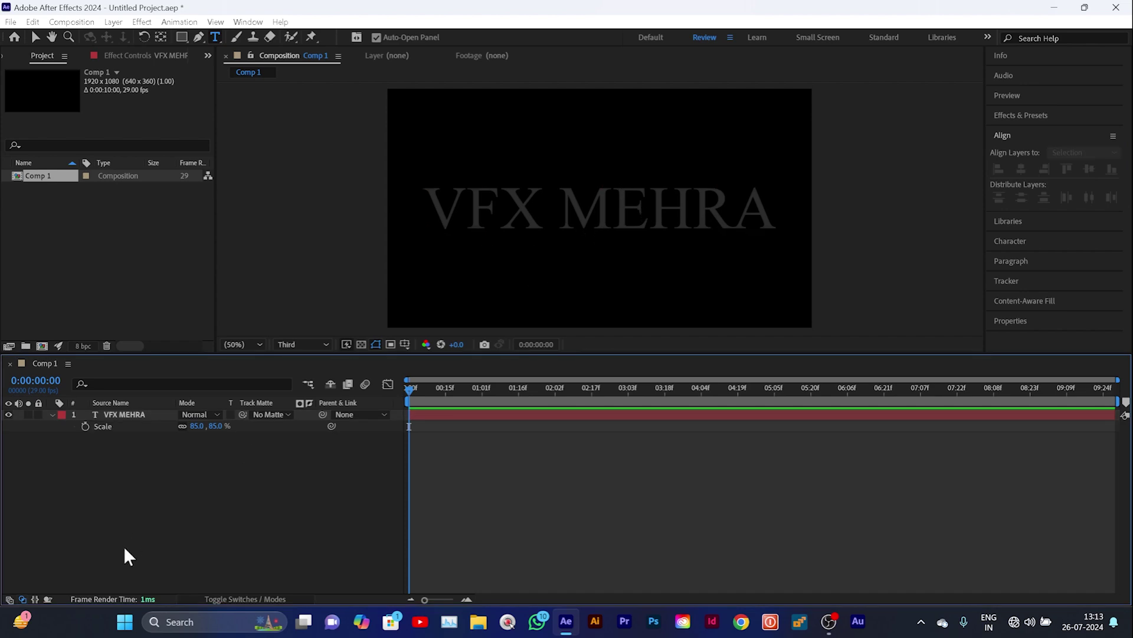
{"action": "left_click", "coordinate": [51, 415]}
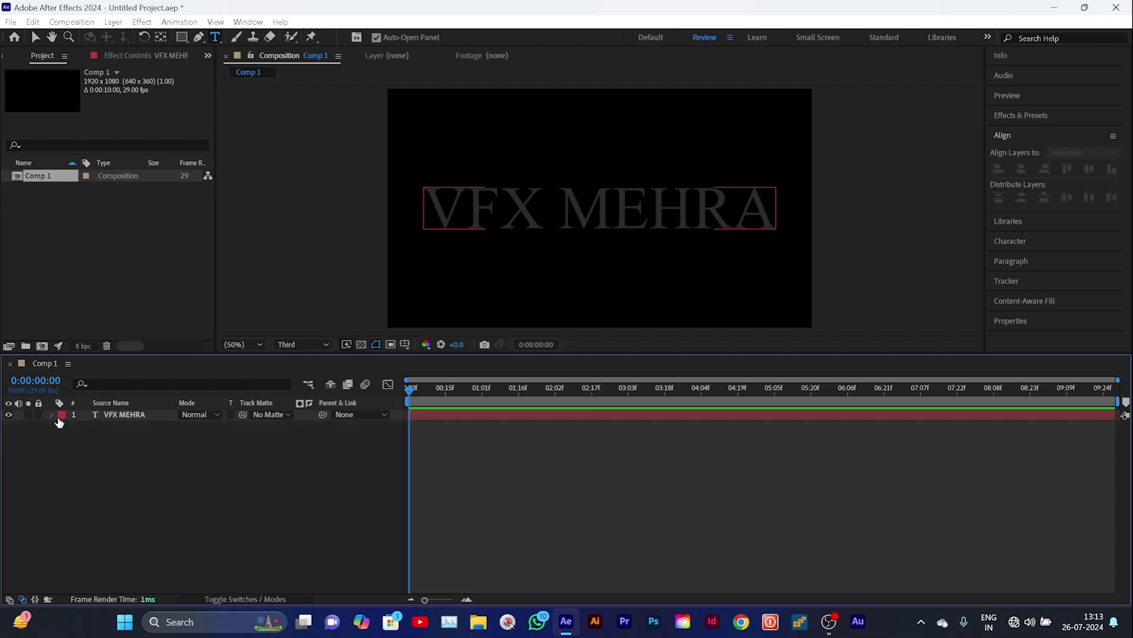
Create a black 1920 × 1080 px solid named Black Solid 1 above the text layer
{"action": "right_click", "coordinate": [141, 498]}
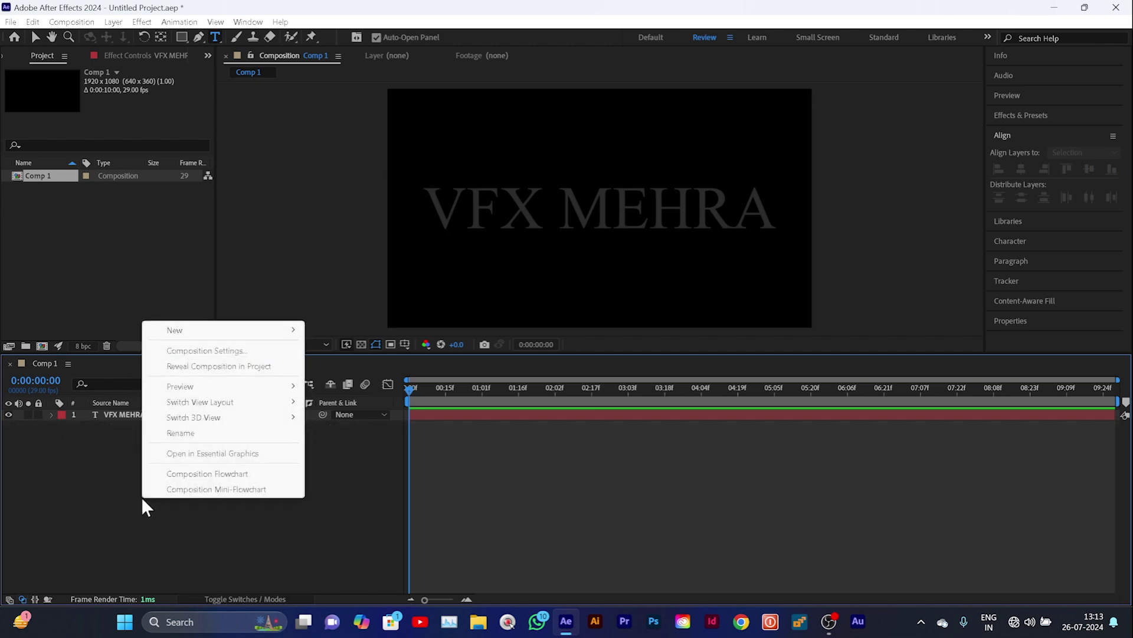
{"action": "left_click", "coordinate": [134, 416]}
{"action": "right_click", "coordinate": [154, 505]}
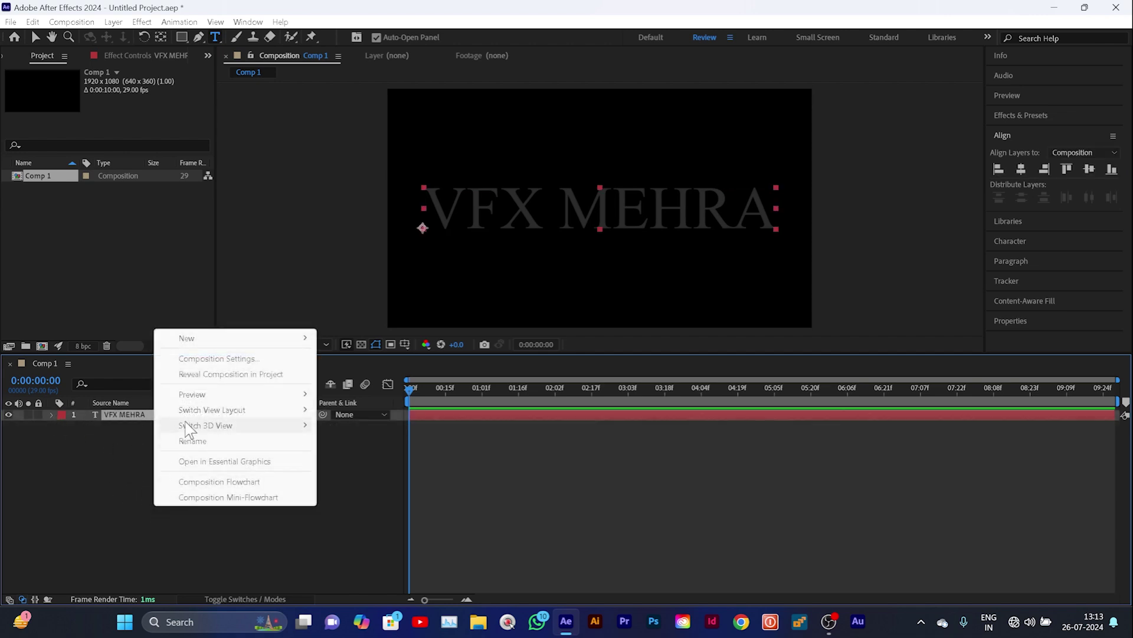
{"action": "mouse_move", "coordinate": [195, 341]}
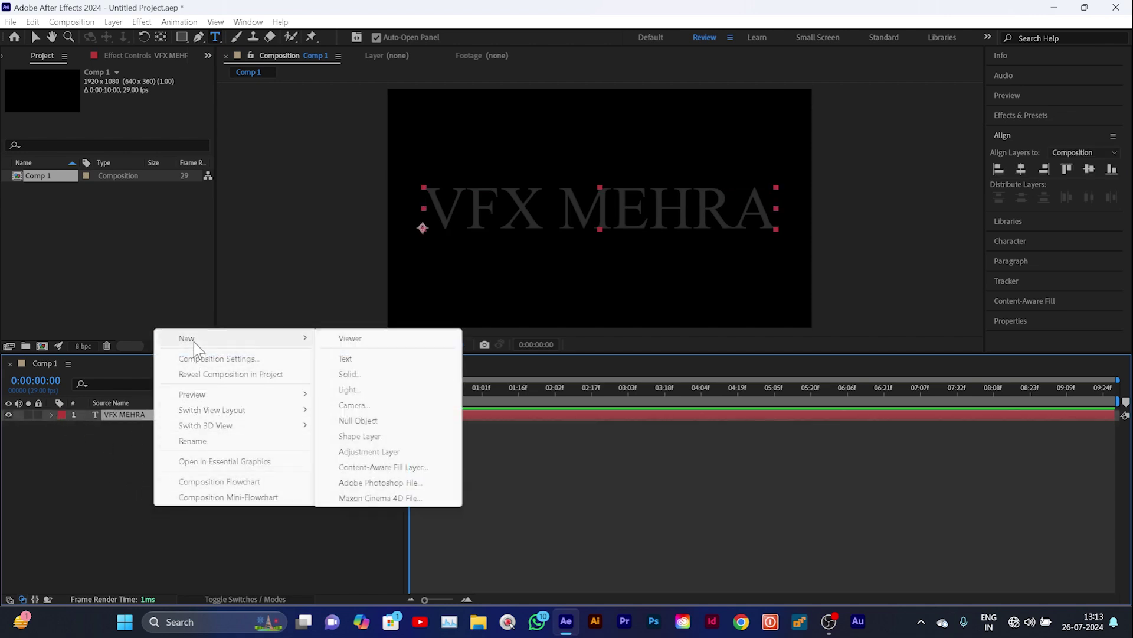
{"action": "left_click", "coordinate": [358, 373]}
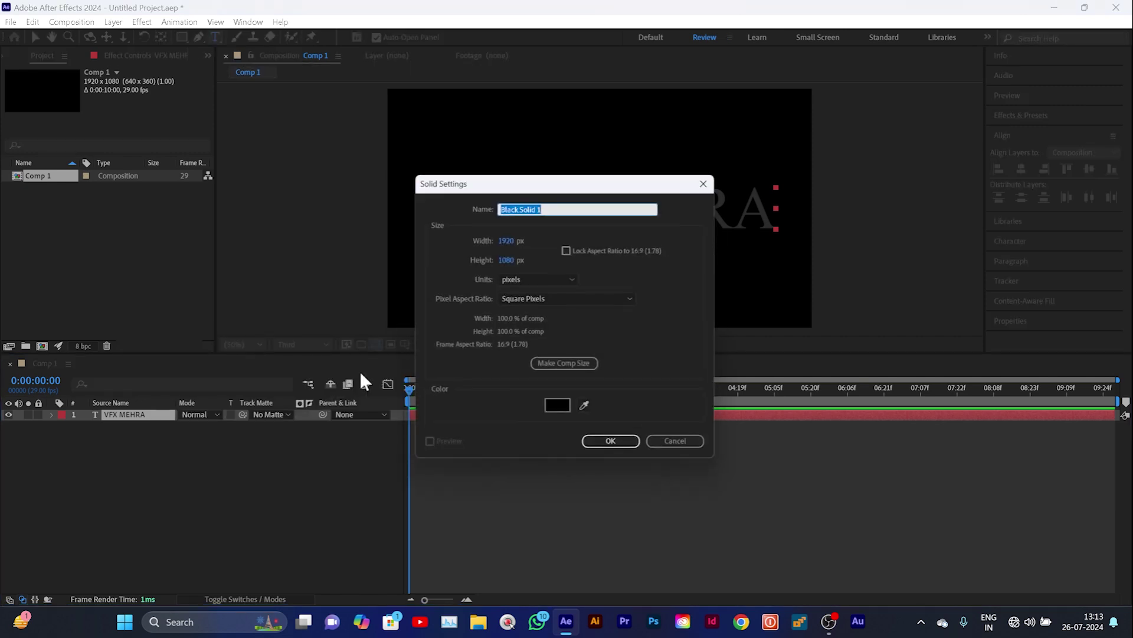
{"action": "left_click", "coordinate": [603, 445]}
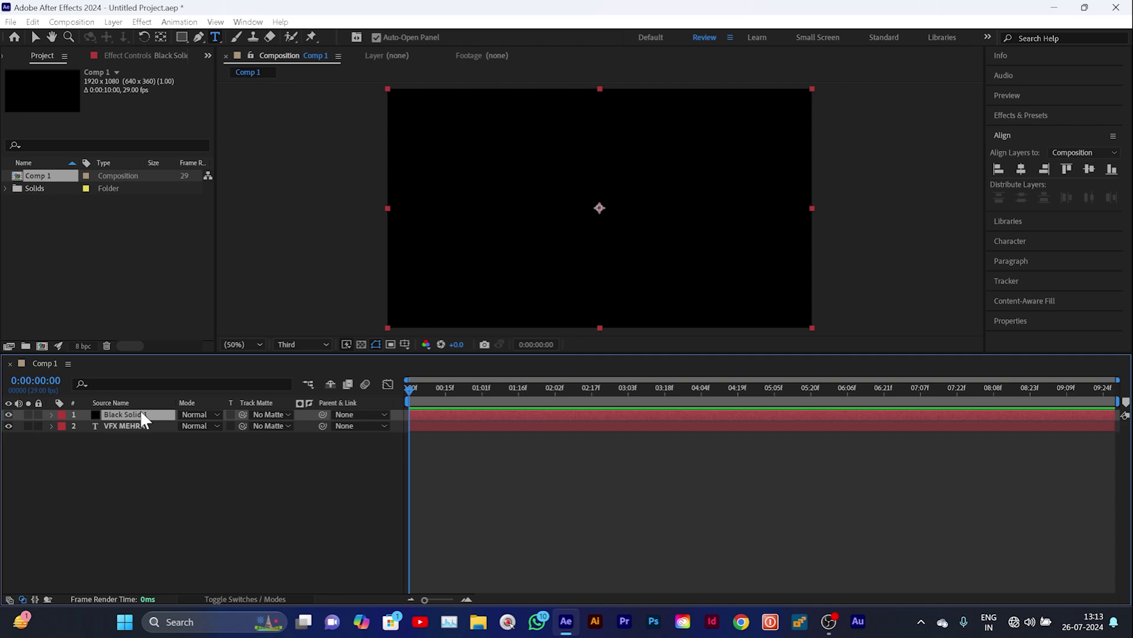
Apply the Video Copilot Saber effect to the black solid
{"action": "left_click", "coordinate": [144, 23]}
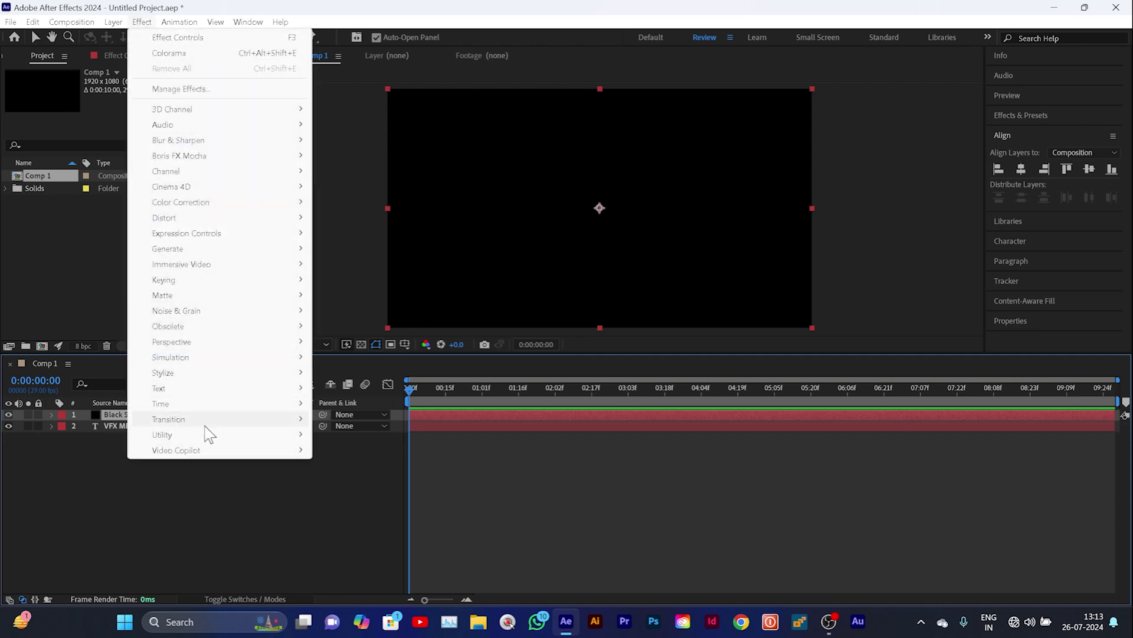
{"action": "mouse_move", "coordinate": [236, 454]}
{"action": "left_click", "coordinate": [345, 465]}
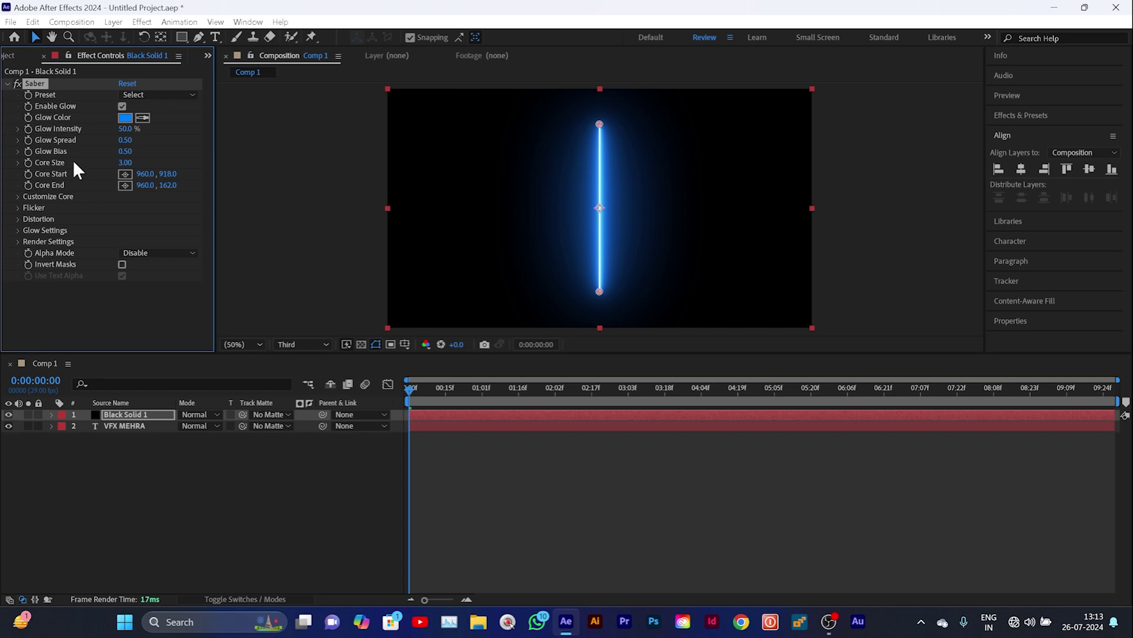
Set Saber's Core Type to Text Layer and use the title text layer as its source
{"action": "left_click", "coordinate": [19, 196]}
{"action": "left_click", "coordinate": [171, 209]}
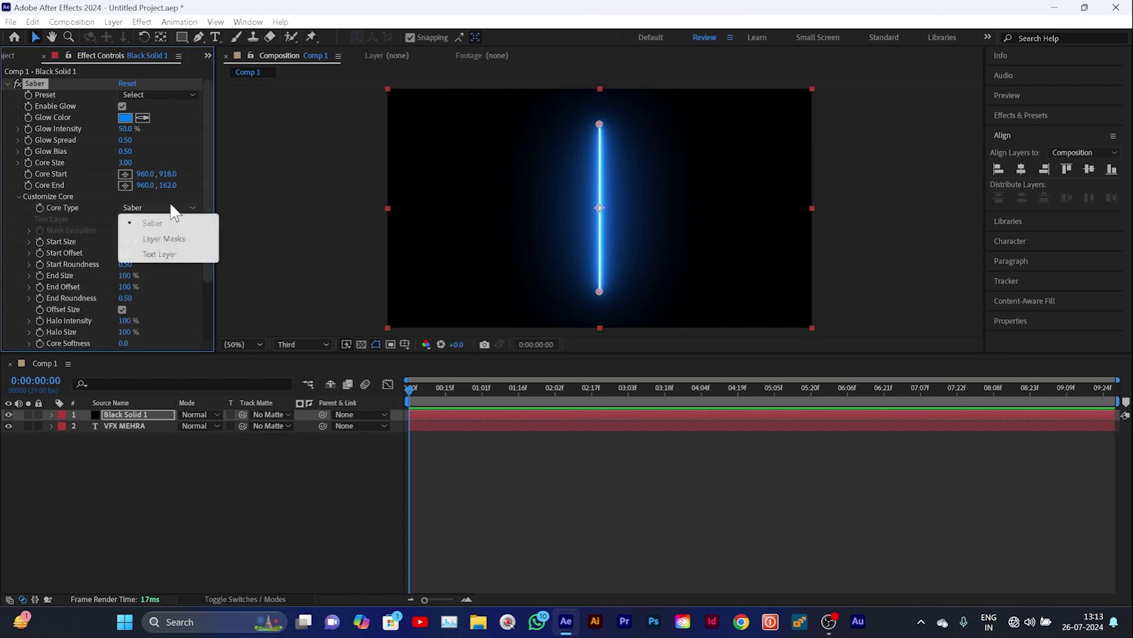
{"action": "left_click", "coordinate": [170, 253]}
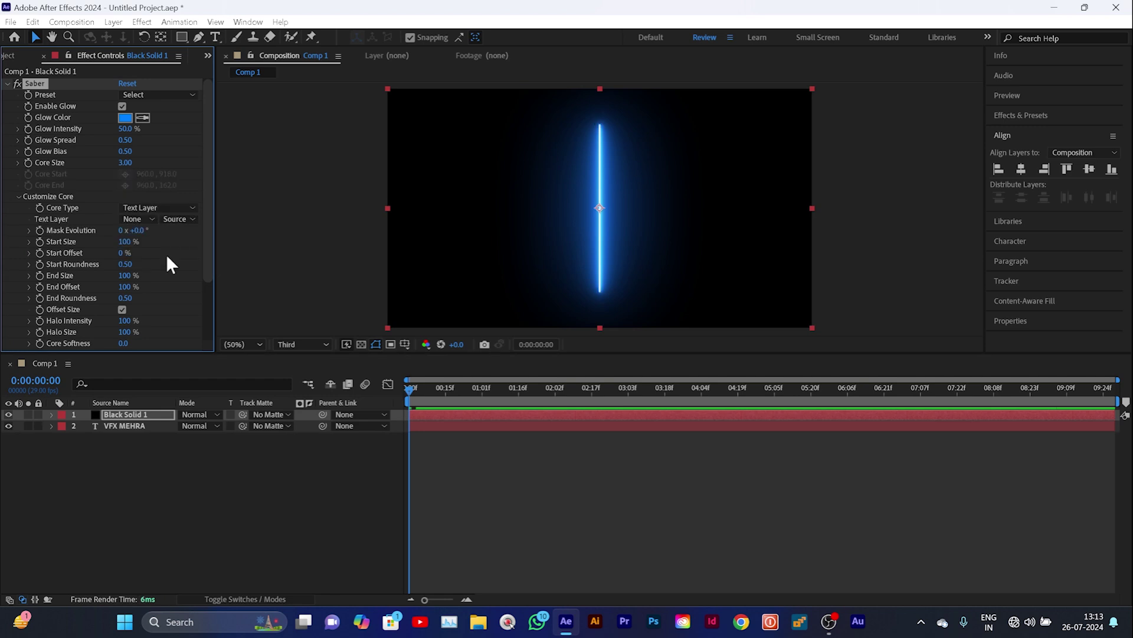
{"action": "left_click", "coordinate": [136, 222]}
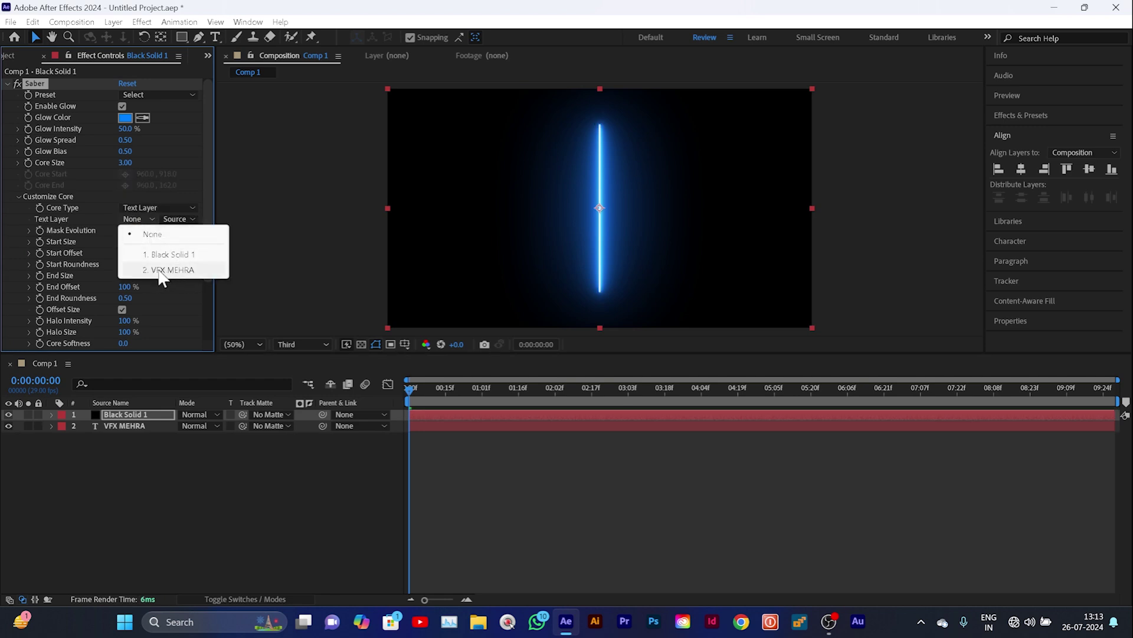
{"action": "left_click", "coordinate": [159, 270]}
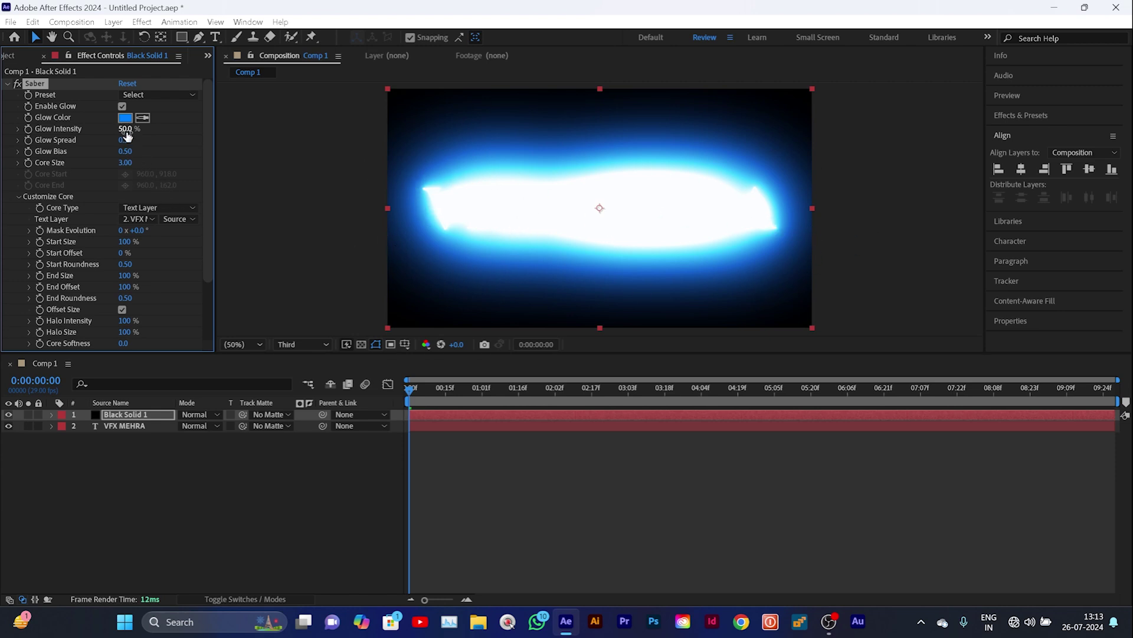
Set Saber's Glow Intensity to 5%, End Size to 0%, and both Start Roundness and End Roundness to 2.00
{"action": "left_click_drag", "start_coordinate": [126, 131], "coordinate": [108, 144]}
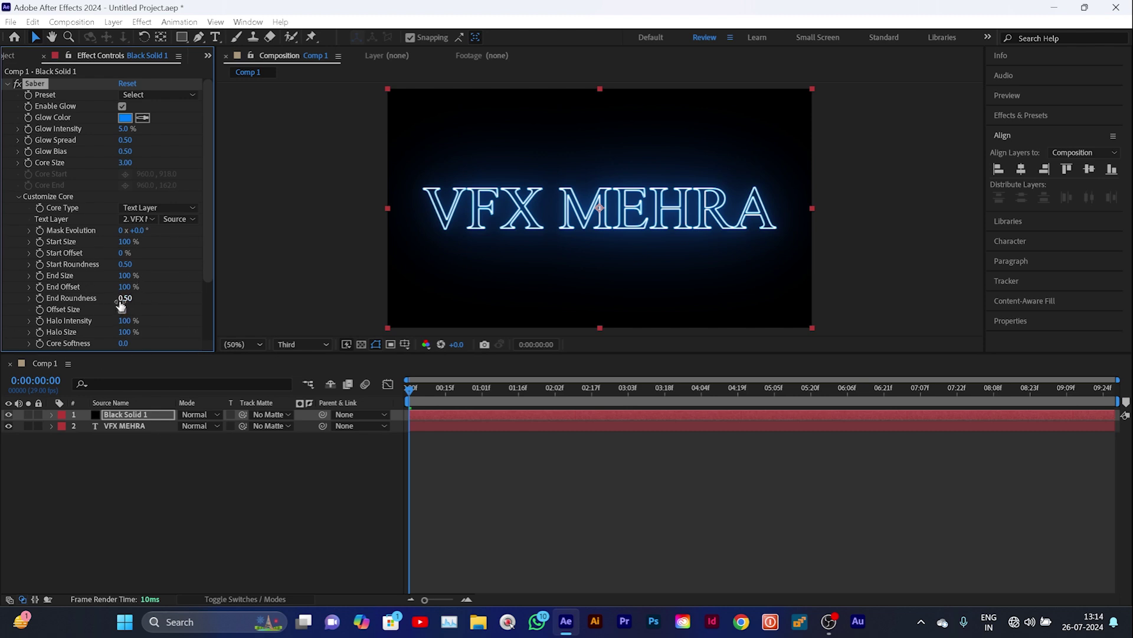
{"action": "left_click_drag", "start_coordinate": [125, 276], "coordinate": [23, 287]}
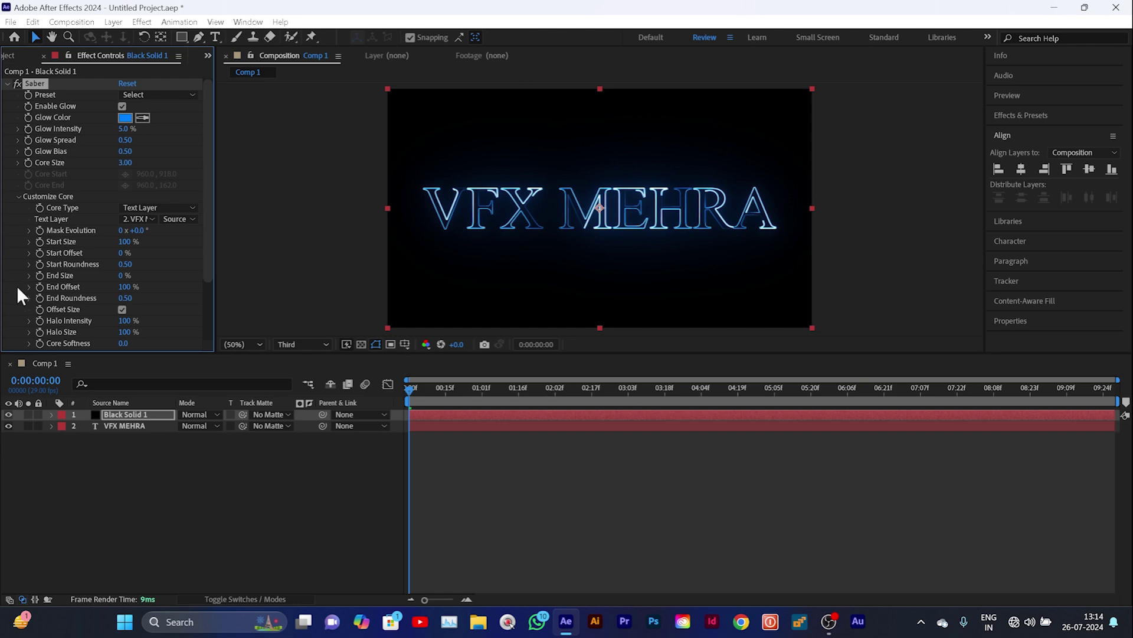
{"action": "left_click_drag", "start_coordinate": [127, 270], "coordinate": [301, 300]}
{"action": "left_click_drag", "start_coordinate": [126, 300], "coordinate": [283, 324]}
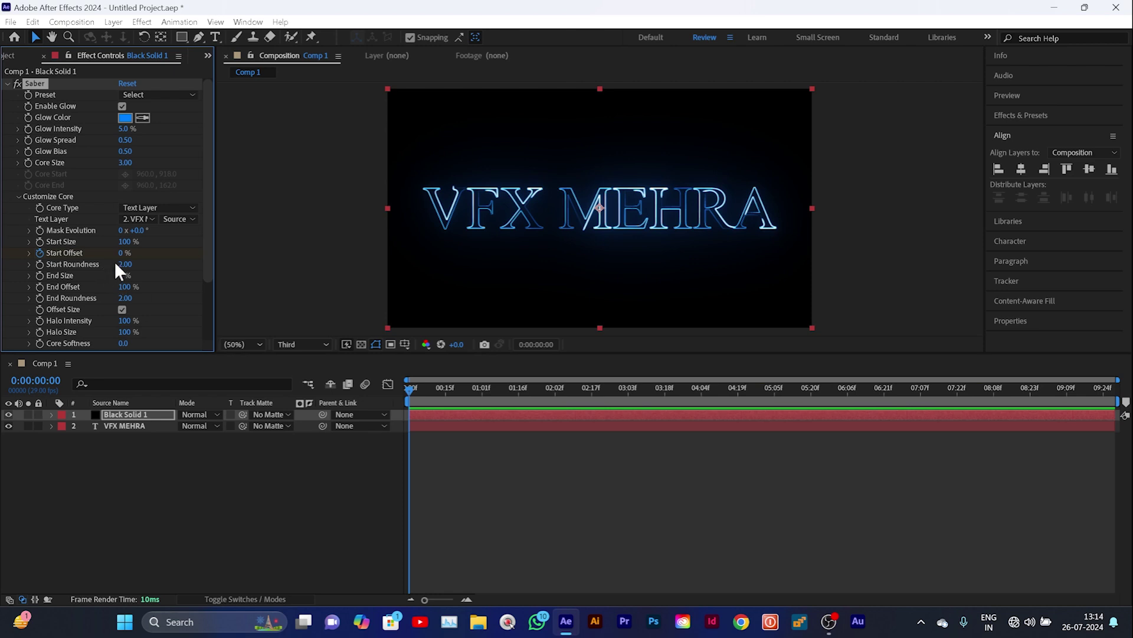
Keyframe Saber's Start Offset from 100% at 0:00:00:00 to 0% at 0:00:05:05
{"action": "left_click_drag", "start_coordinate": [121, 255], "coordinate": [228, 277]}
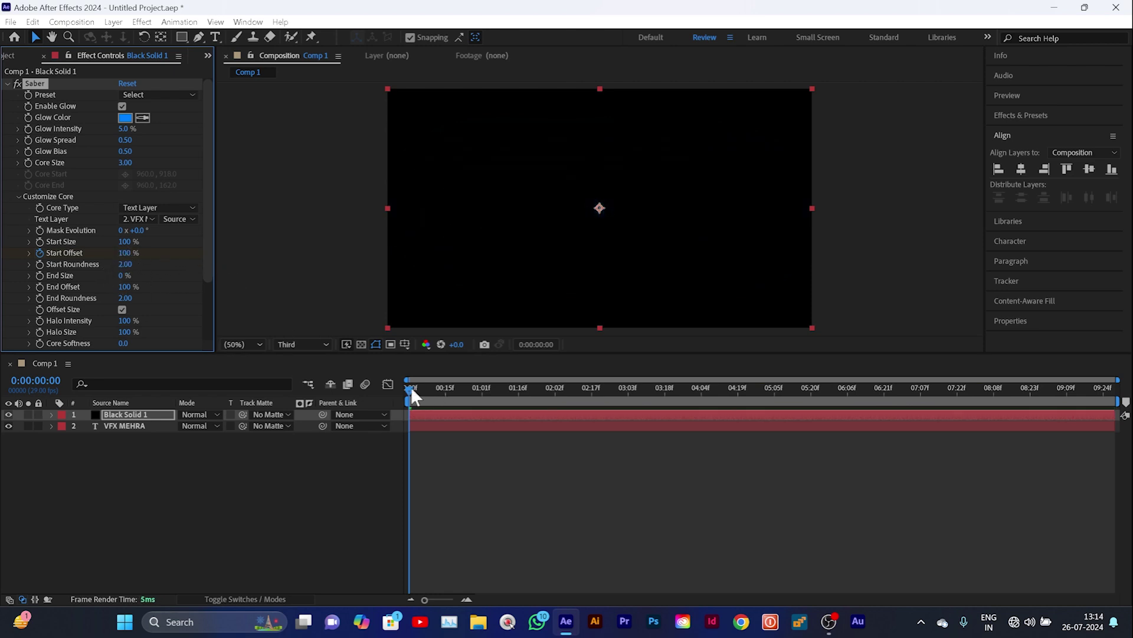
{"action": "left_click_drag", "start_coordinate": [411, 387], "coordinate": [777, 438]}
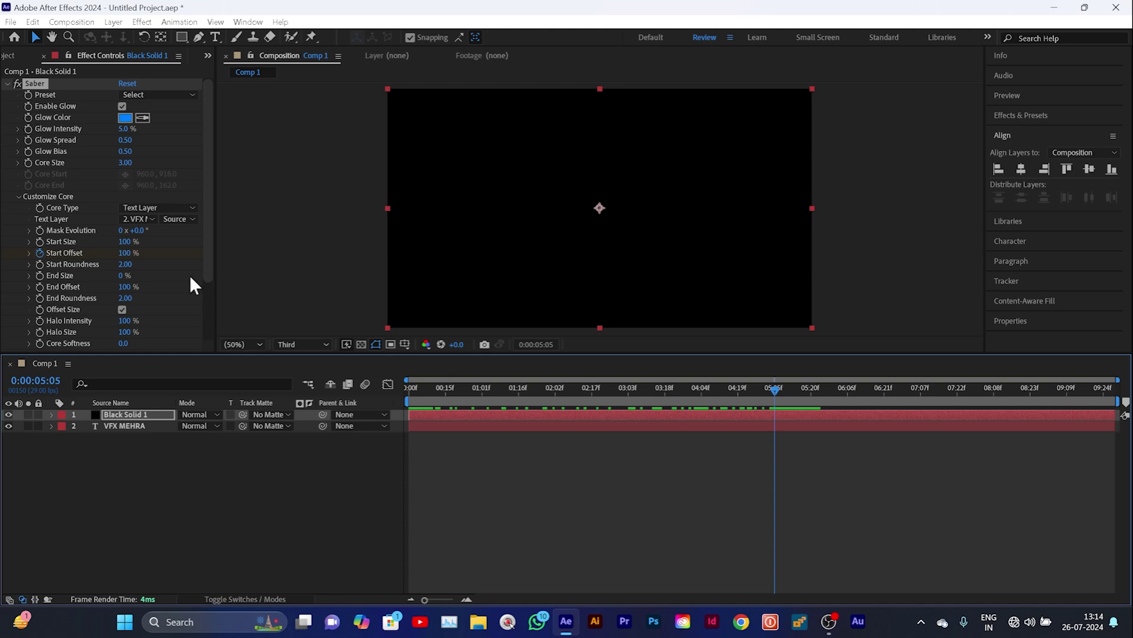
{"action": "left_click_drag", "start_coordinate": [124, 255], "coordinate": [39, 257]}
{"action": "left_click", "coordinate": [39, 253]}
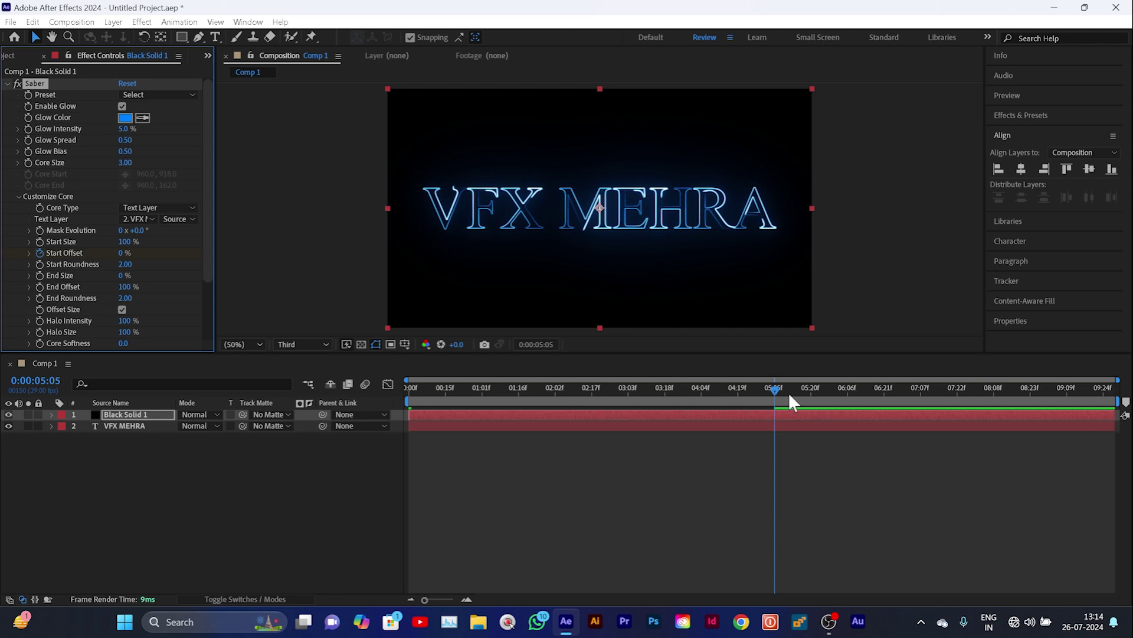
Preview the Start Offset animation from the beginning of the composition
{"action": "left_click_drag", "start_coordinate": [773, 389], "coordinate": [409, 390]}
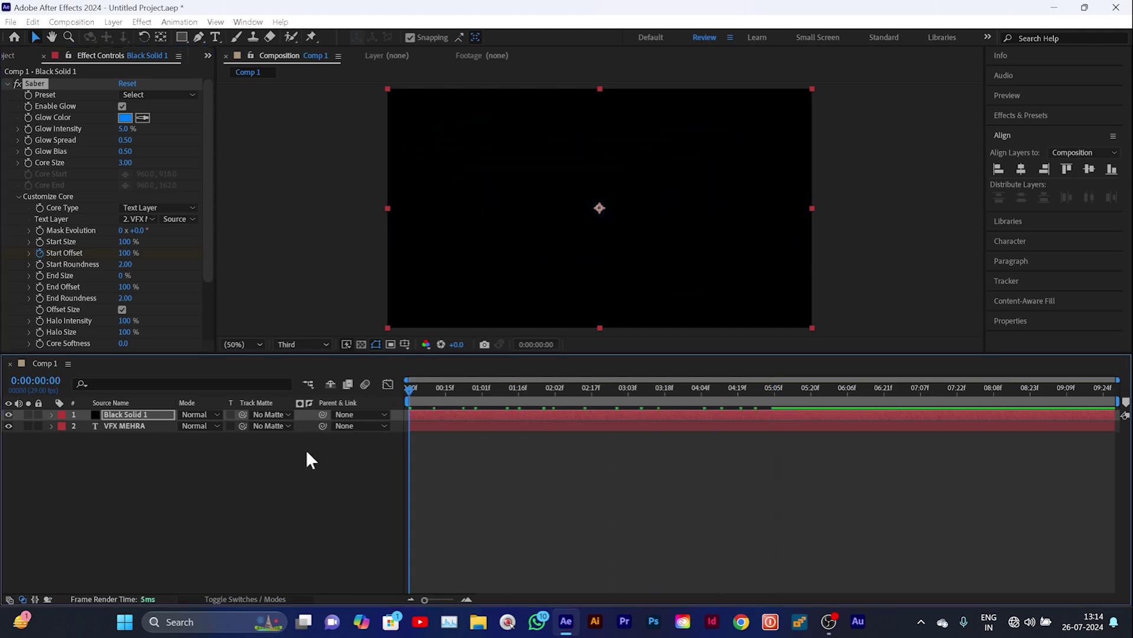
{"action": "key", "text": "space"}
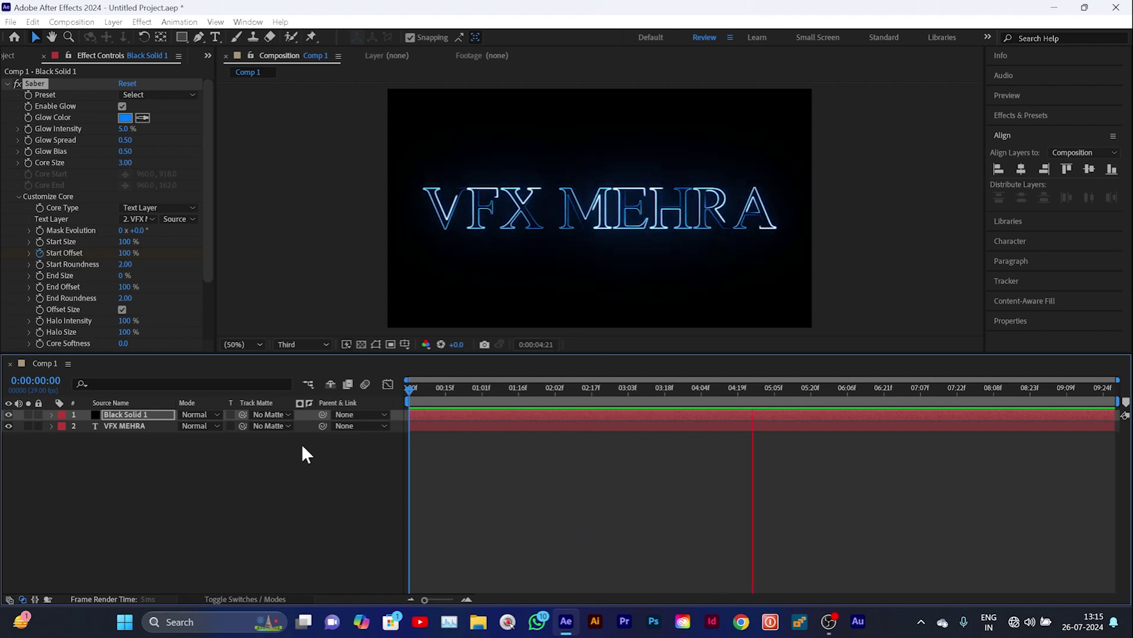
{"action": "key", "text": "space"}
Reveal the solid's keyframes and keyframe Saber's End Offset from 100% at 0:00:04:14 to 0% at 0:00:05:27
{"action": "left_click", "coordinate": [140, 415]}
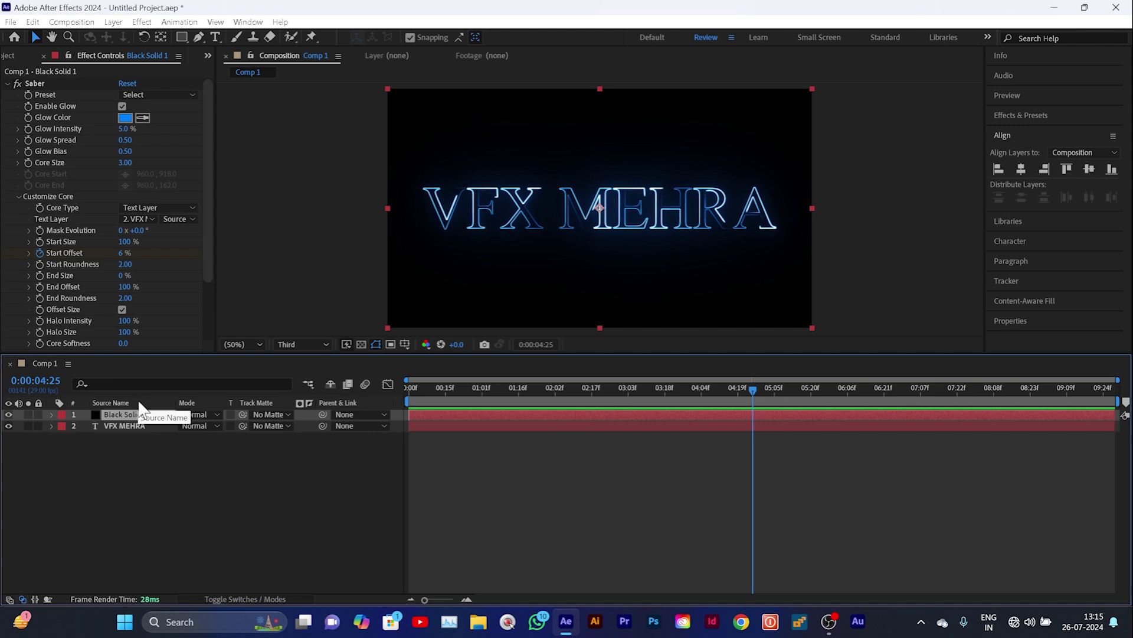
{"action": "key", "text": "u"}
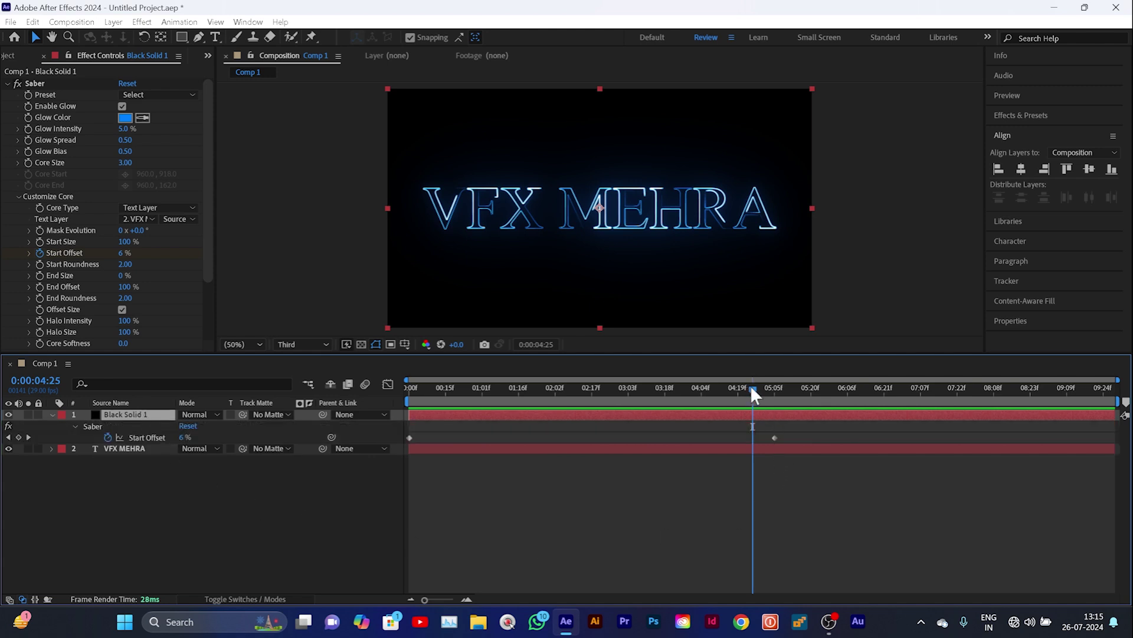
{"action": "left_click_drag", "start_coordinate": [751, 388], "coordinate": [773, 434]}
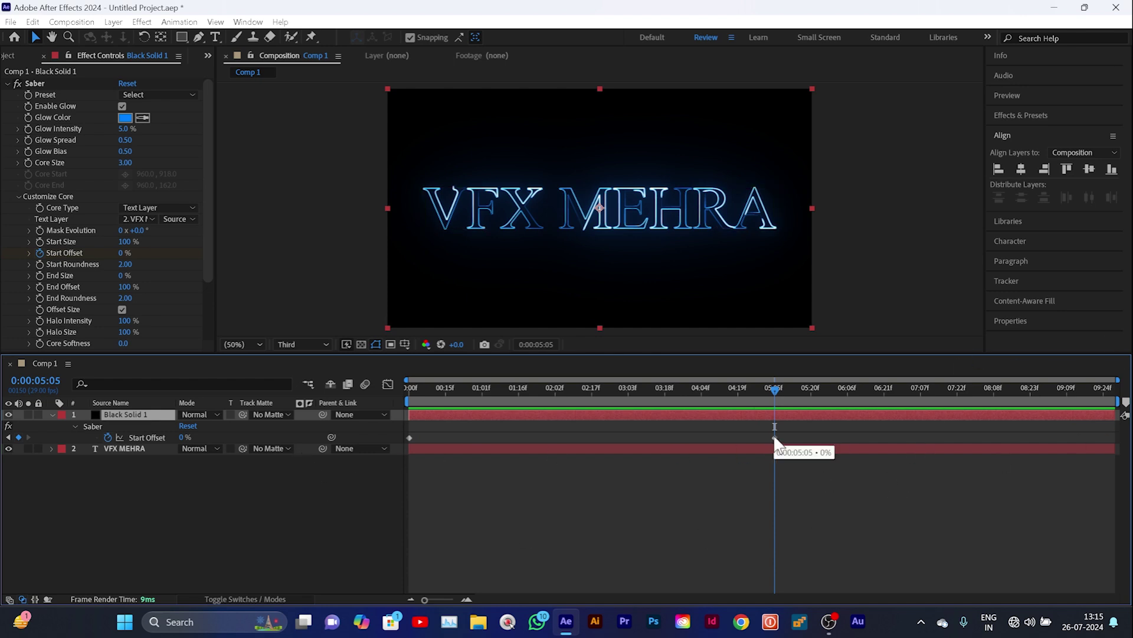
{"action": "left_click_drag", "start_coordinate": [771, 392], "coordinate": [727, 406]}
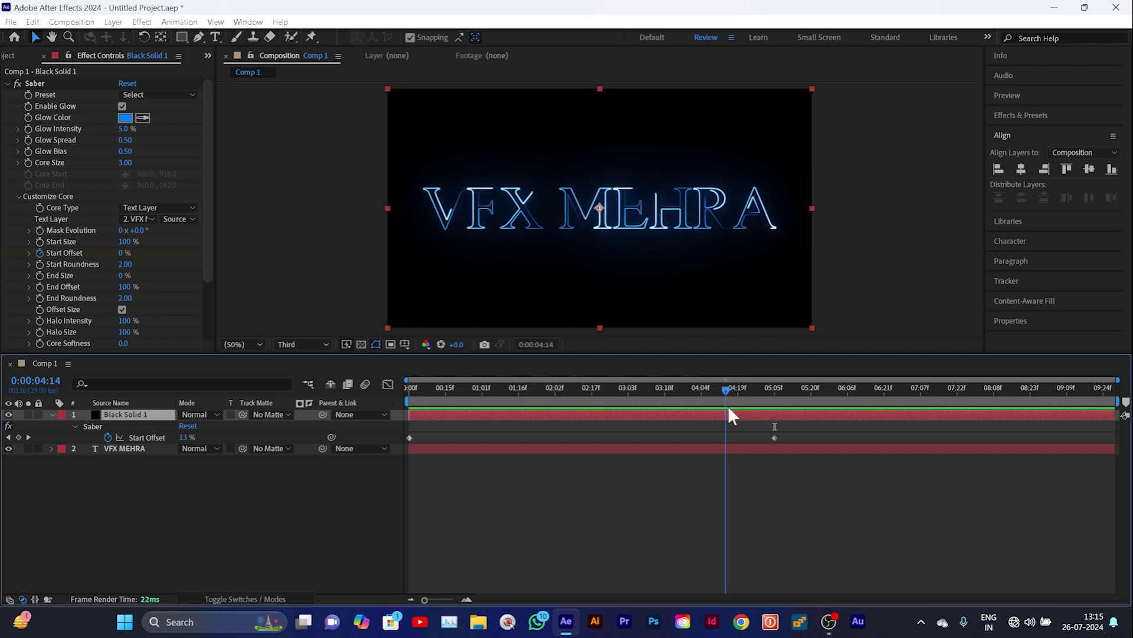
{"action": "left_click", "coordinate": [39, 286]}
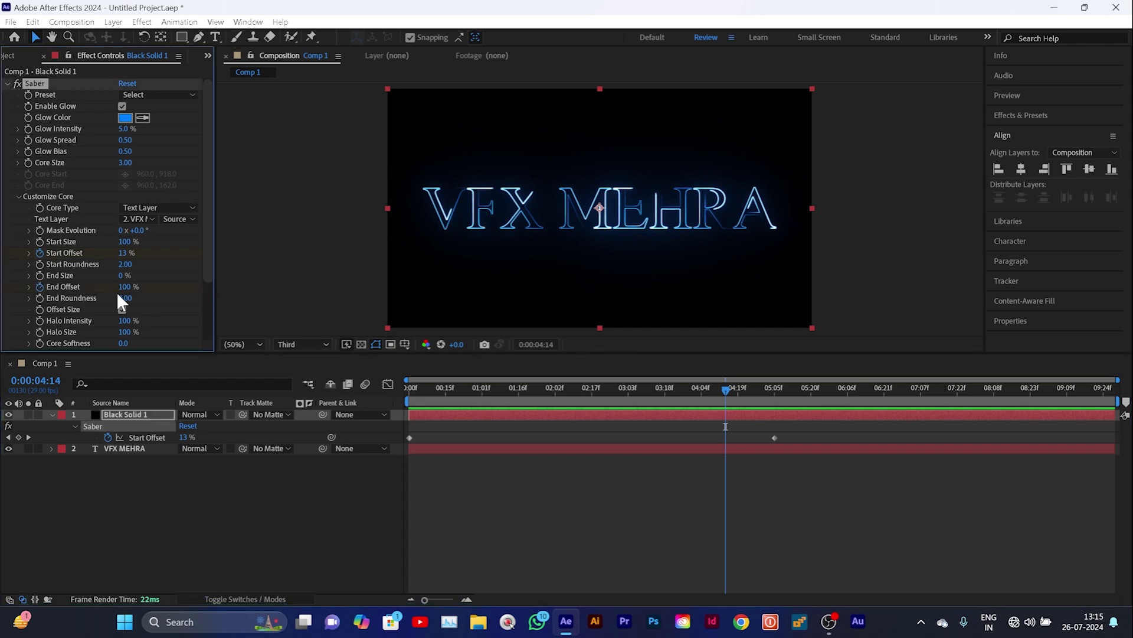
{"action": "left_click_drag", "start_coordinate": [727, 391], "coordinate": [828, 409]}
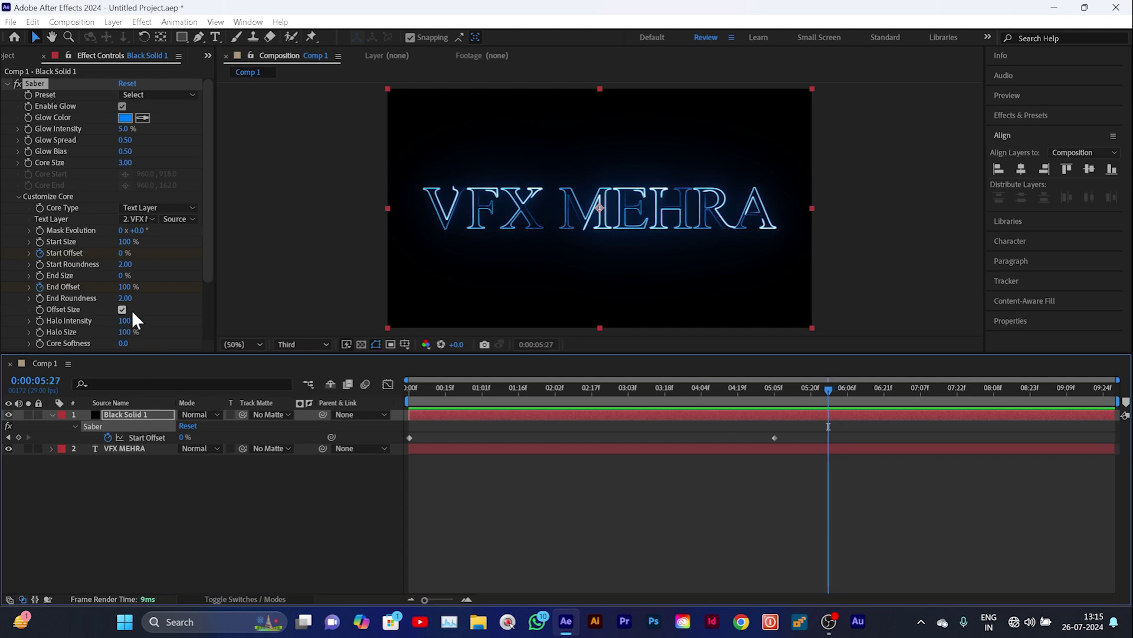
{"action": "left_click_drag", "start_coordinate": [125, 289], "coordinate": [3, 301]}
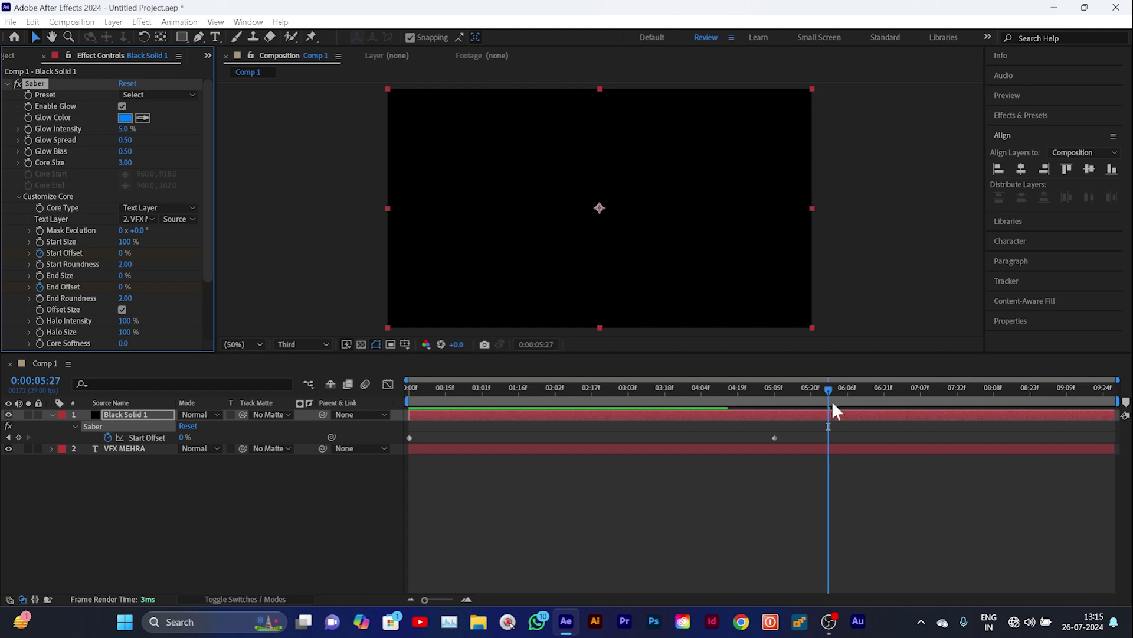
Reveal the solid's modified properties and trim the work area's end to the last End Offset keyframe at about 0:00:05:27
{"action": "left_click_drag", "start_coordinate": [828, 389], "coordinate": [309, 435]}
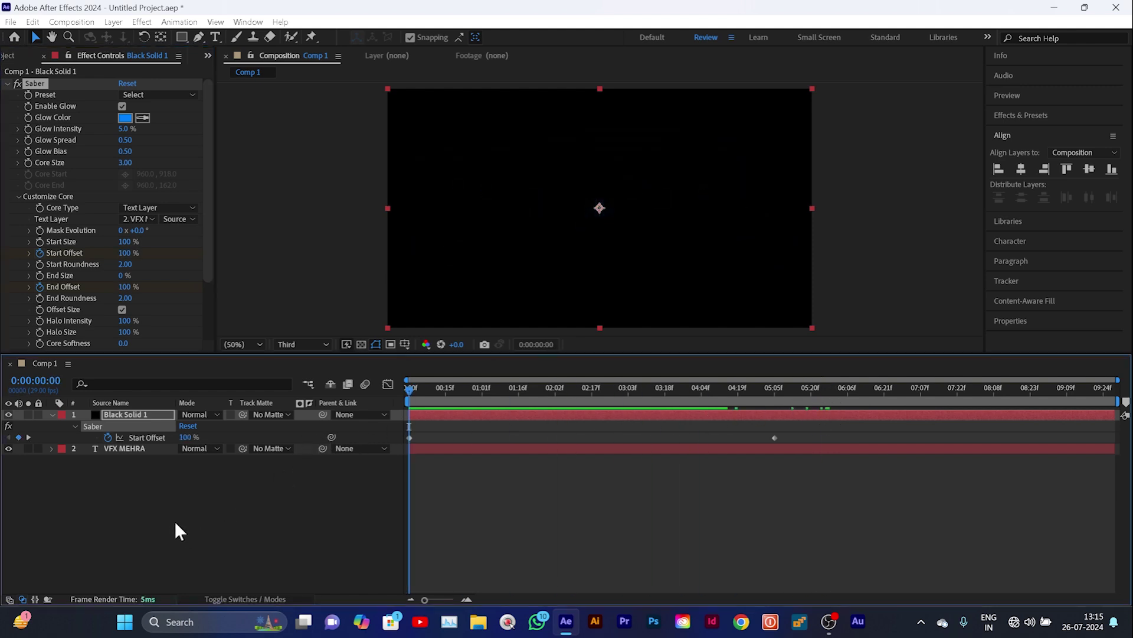
{"action": "left_click", "coordinate": [135, 414]}
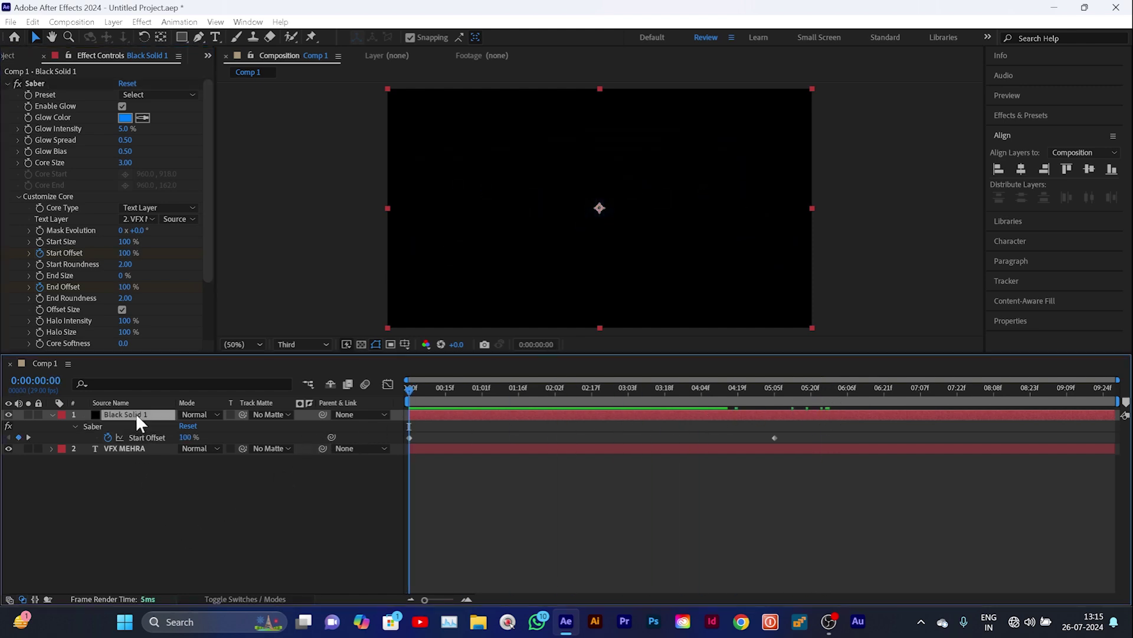
{"action": "key", "text": "u"}
{"action": "key", "text": "u"}
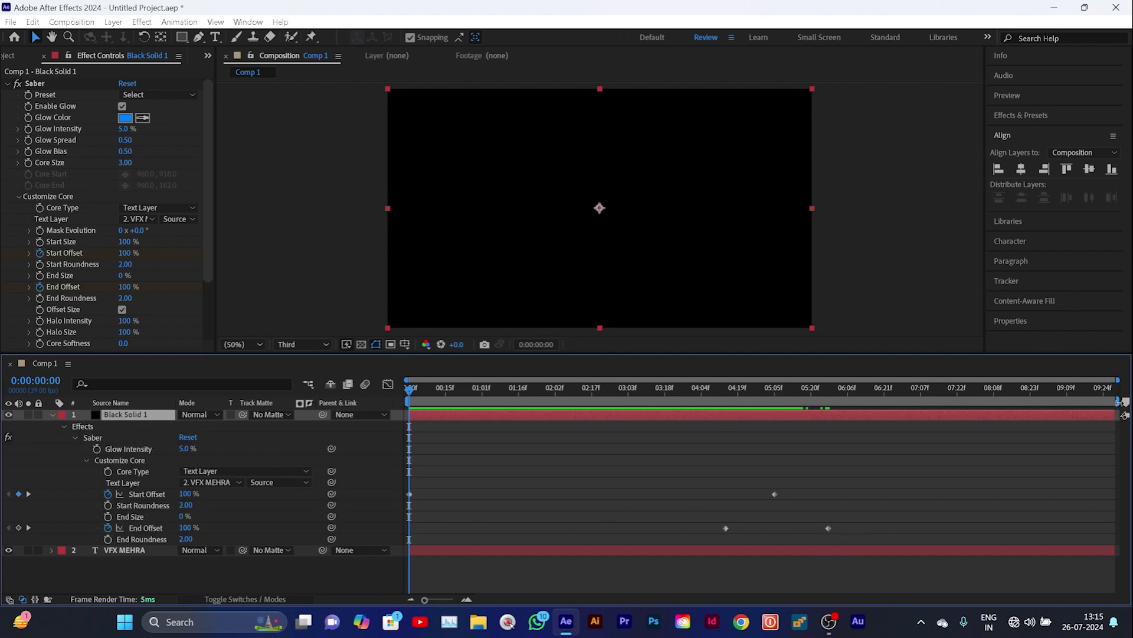
{"action": "left_click_drag", "start_coordinate": [1116, 407], "coordinate": [830, 423]}
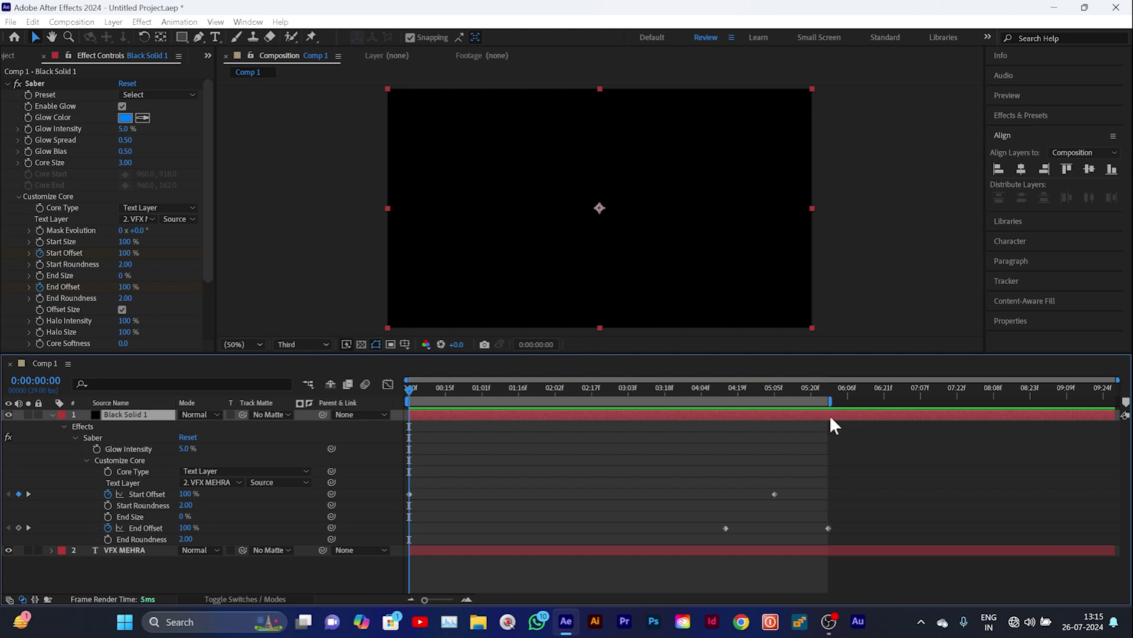
Collapse the solid's properties and preview the outline animation from the start of the composition
{"action": "left_click", "coordinate": [53, 413]}
{"action": "left_click", "coordinate": [147, 506]}
{"action": "key", "text": "space"}
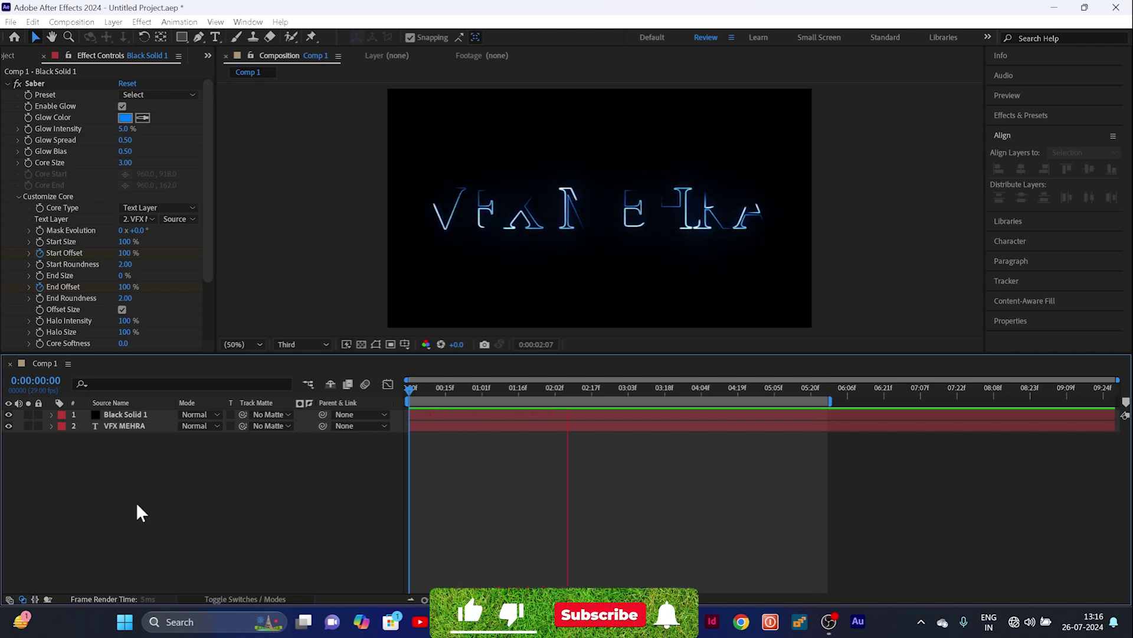
{"action": "key", "text": "space"}
Duplicate the Black Solid 1 layer and set the upper copy's blending mode to Screen
{"action": "left_click", "coordinate": [126, 414]}
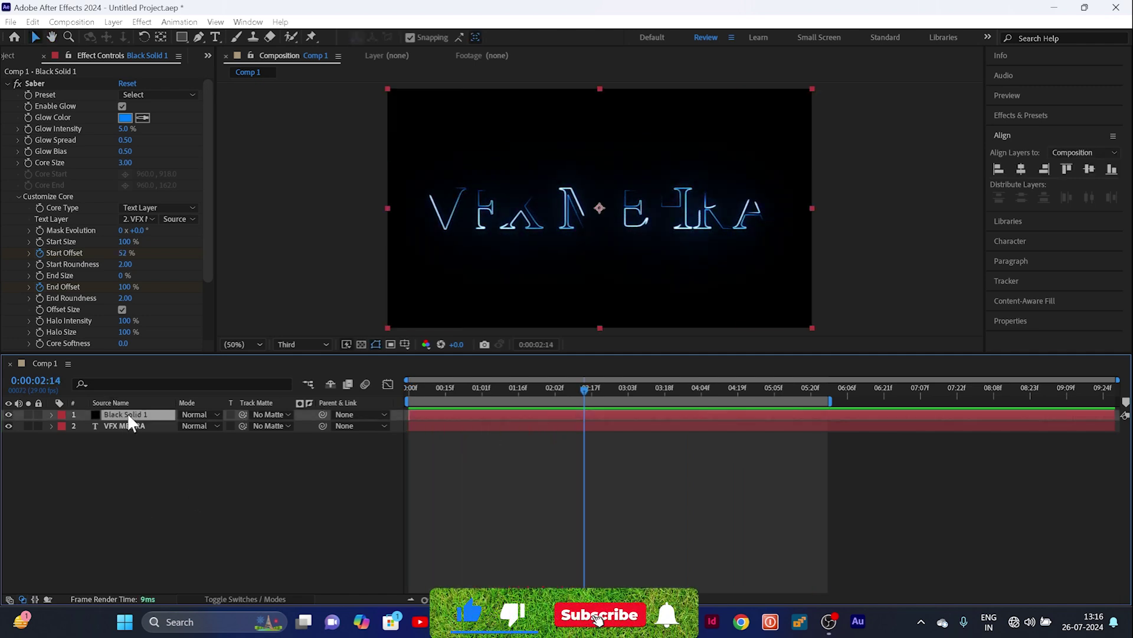
{"action": "key", "text": "ctrl+d"}
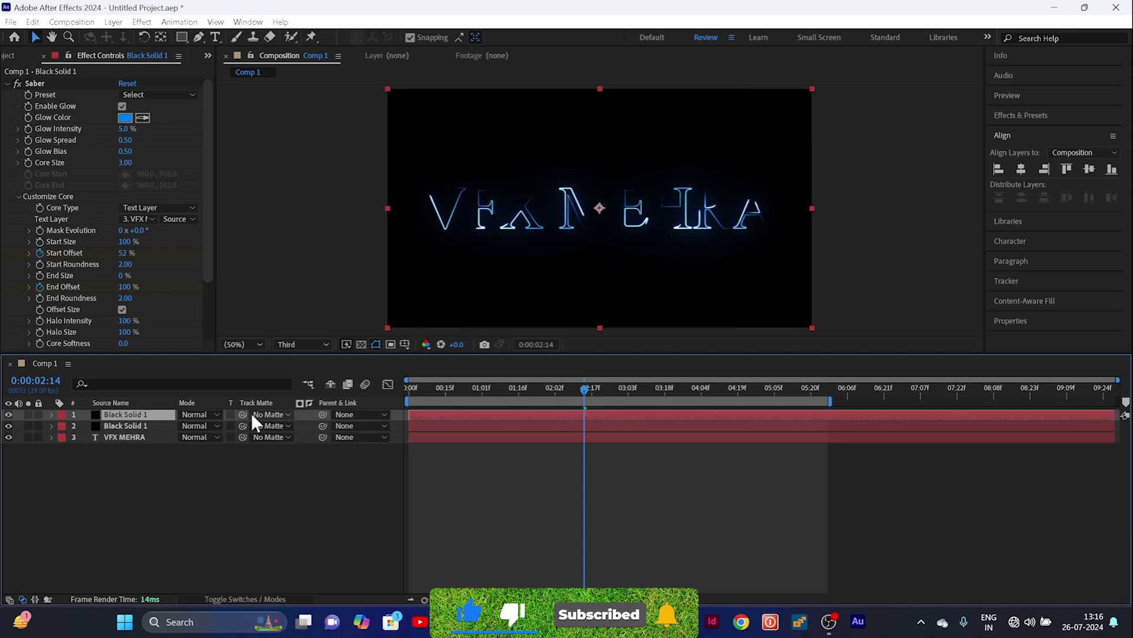
{"action": "left_click", "coordinate": [215, 413]}
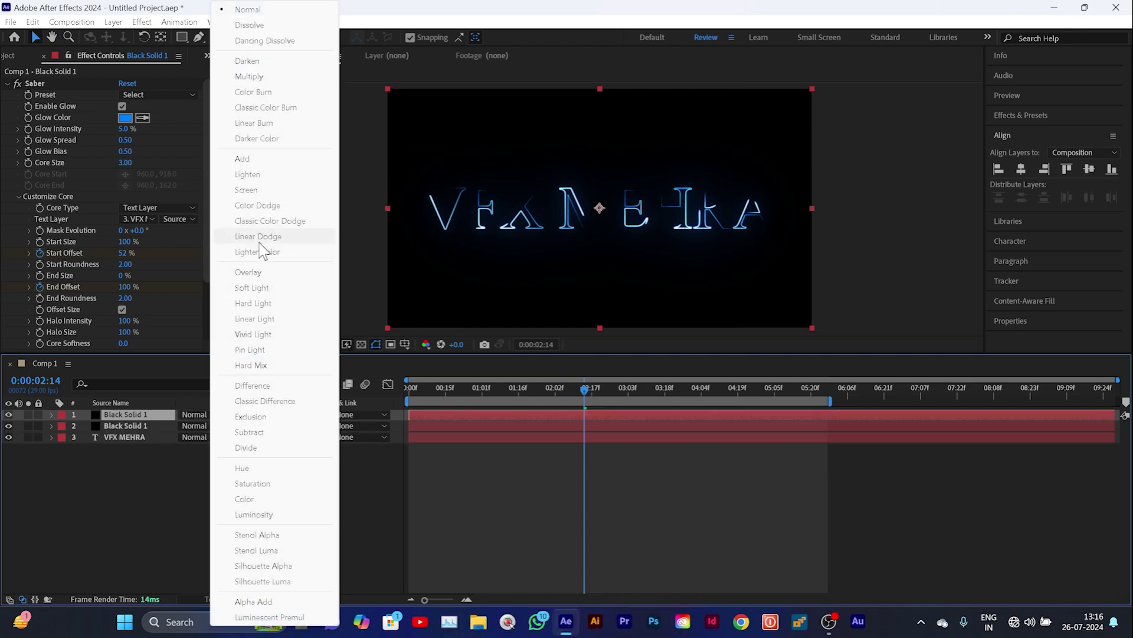
{"action": "left_click", "coordinate": [255, 192]}
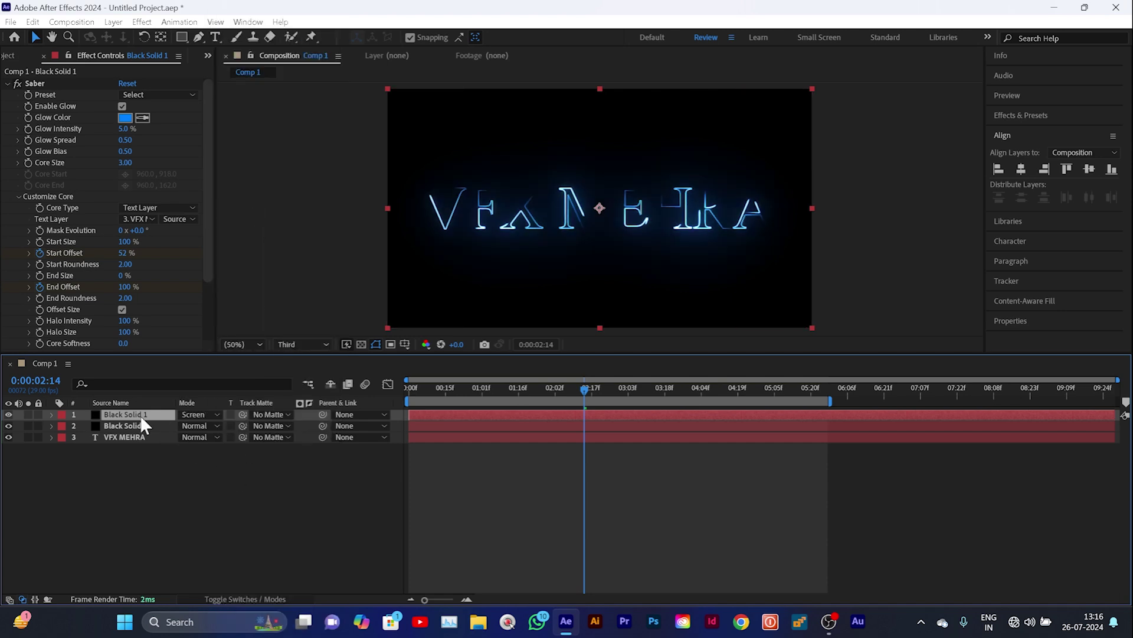
Change the upper solid's Saber Glow Color to red, FF002C
{"action": "left_click", "coordinate": [126, 117]}
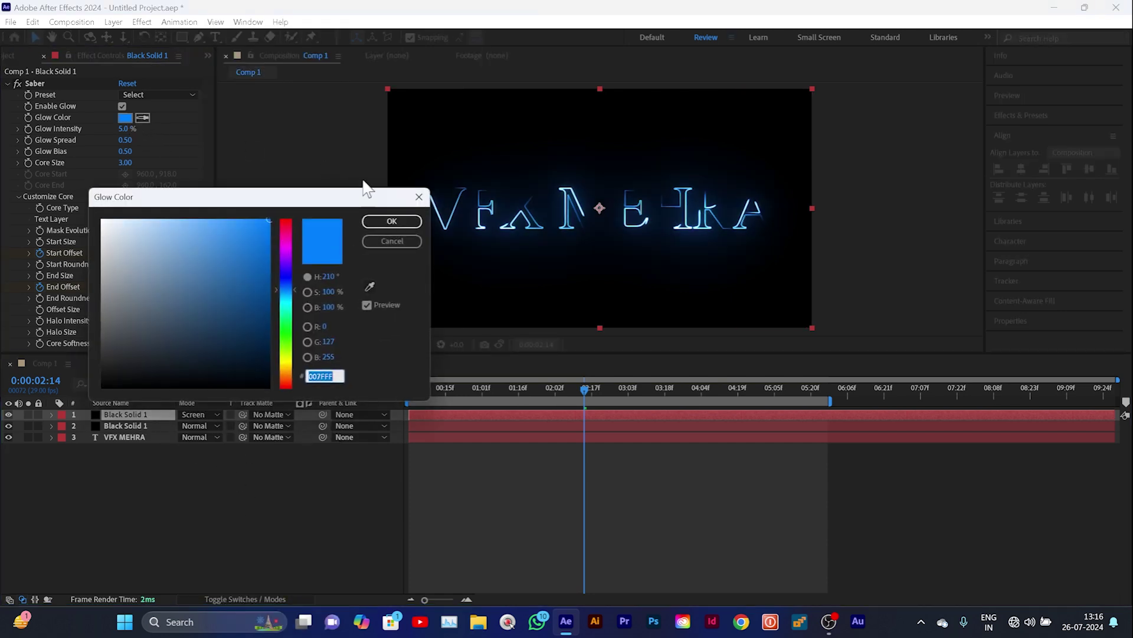
{"action": "left_click", "coordinate": [284, 225]}
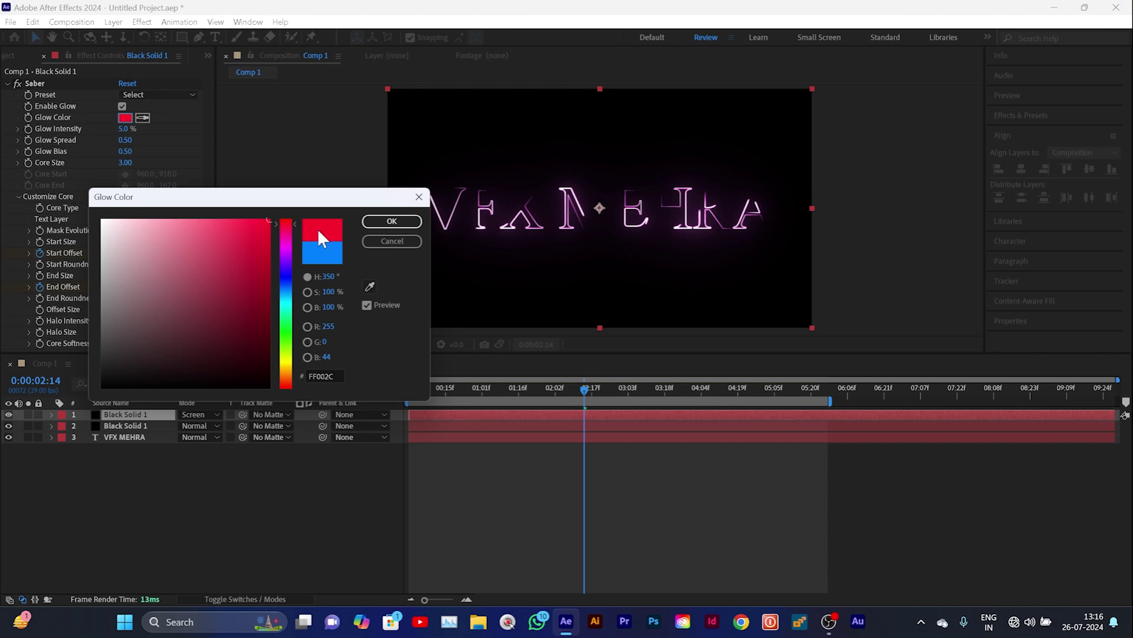
{"action": "left_click", "coordinate": [391, 223]}
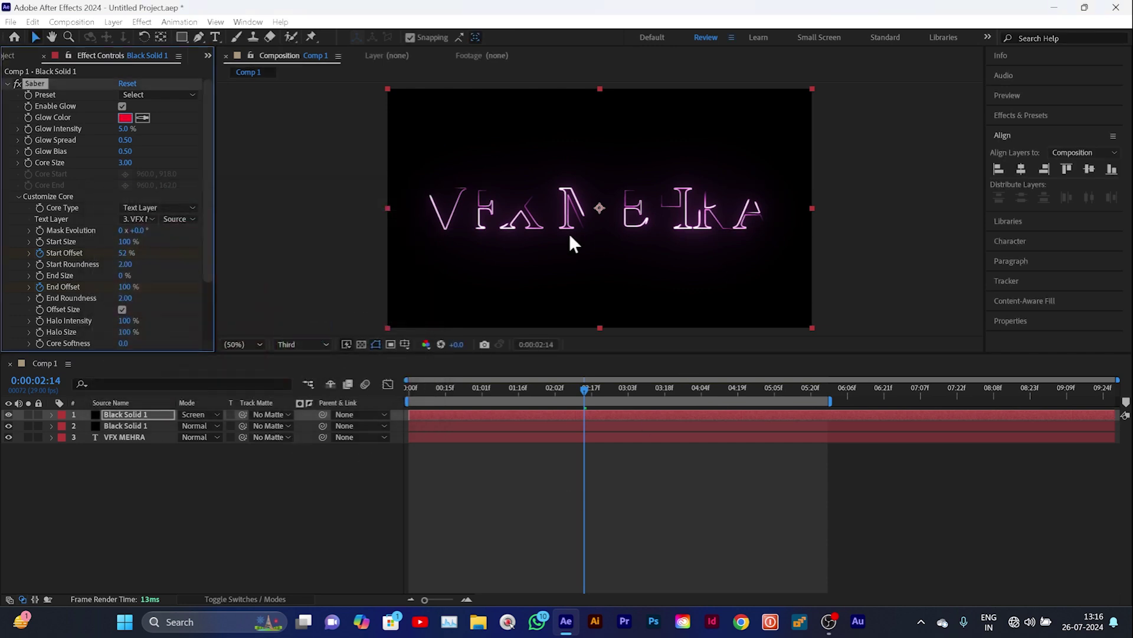
Set the red solid's Saber Mask Evolution to 0x+181.0° at a partly drawn frame and preview the animation from the start
{"action": "left_click_drag", "start_coordinate": [584, 390], "coordinate": [660, 410]}
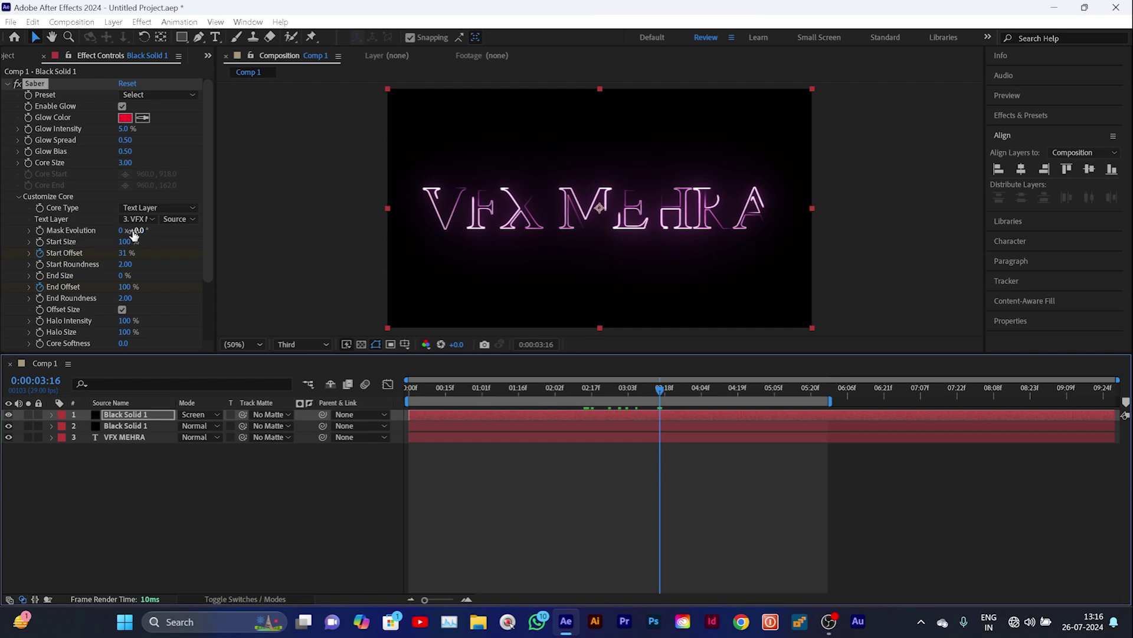
{"action": "left_click_drag", "start_coordinate": [140, 231], "coordinate": [246, 236]}
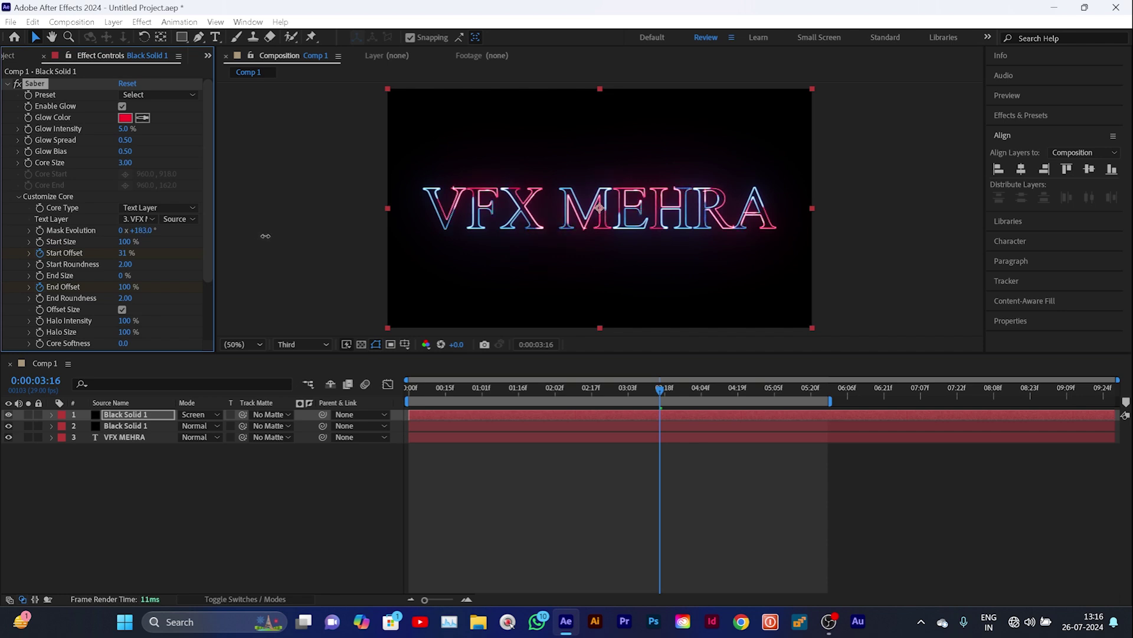
{"action": "left_click_drag", "start_coordinate": [266, 237], "coordinate": [266, 237]}
{"action": "left_click_drag", "start_coordinate": [660, 390], "coordinate": [351, 423]}
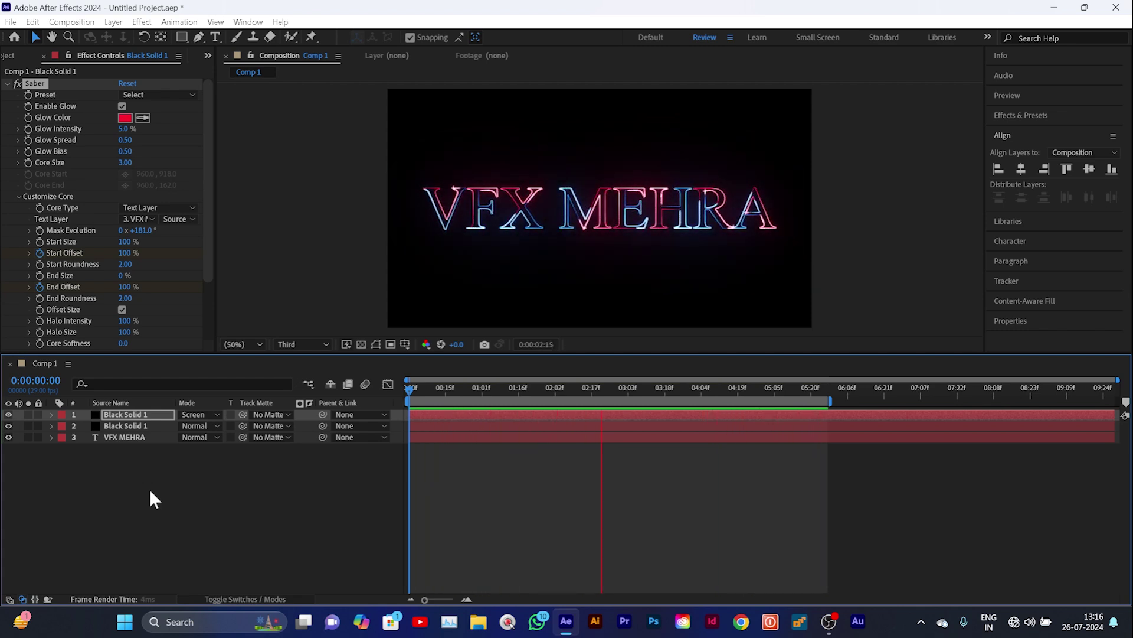
{"action": "key", "text": "space"}
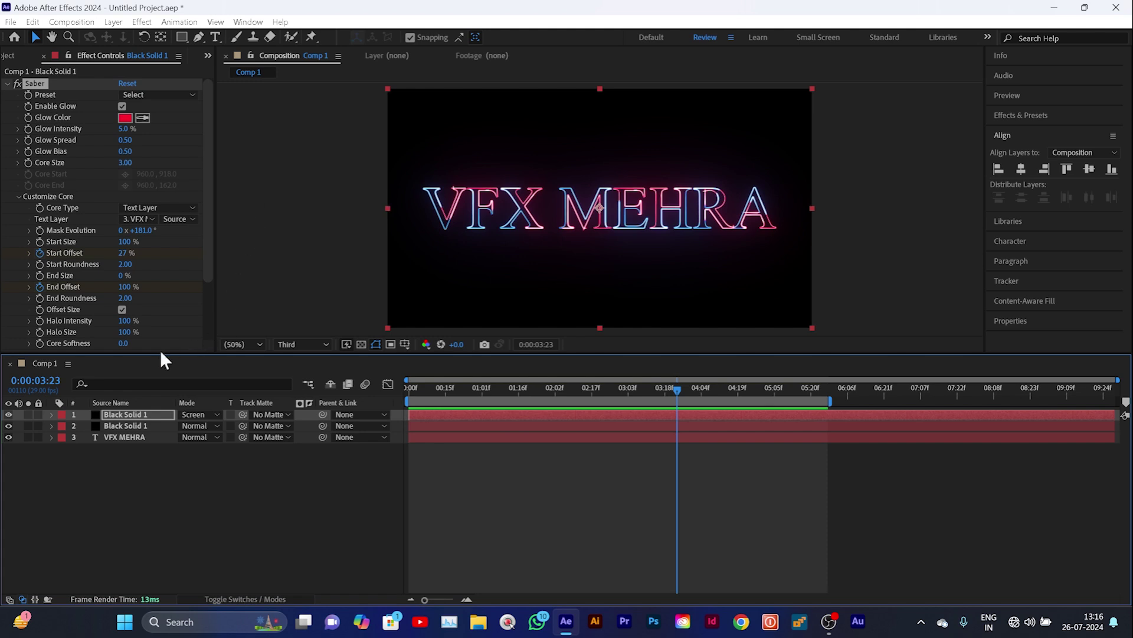
Duplicate the red solid, apply Saber's Core preset to the new copy, and reduce its Glow Intensity to 9%
{"action": "left_click", "coordinate": [144, 412]}
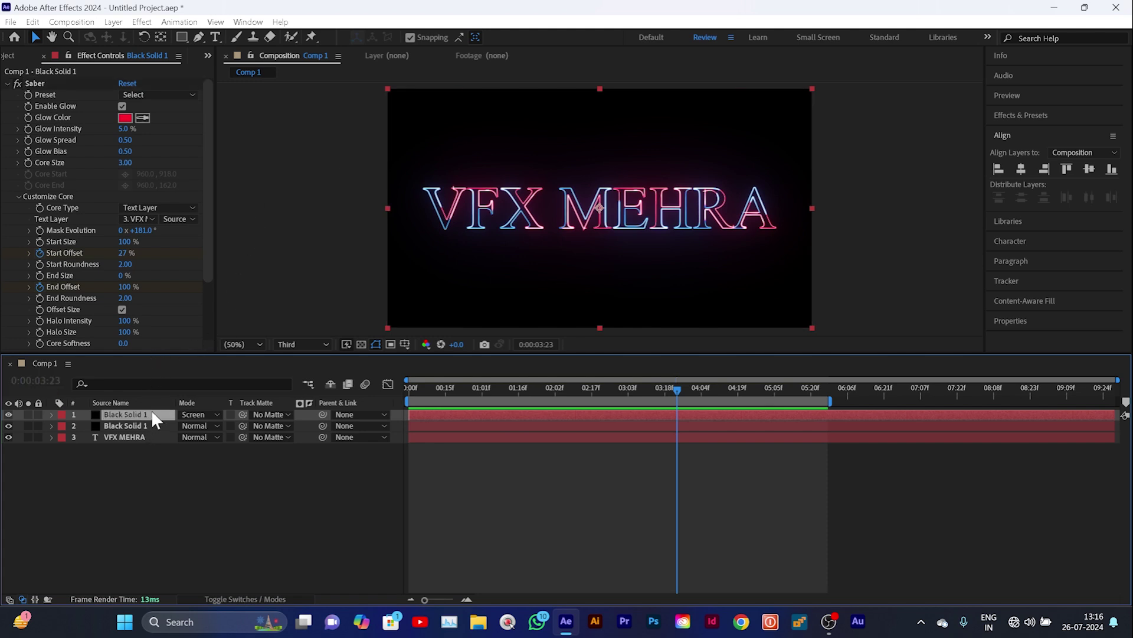
{"action": "key", "text": "ctrl+d"}
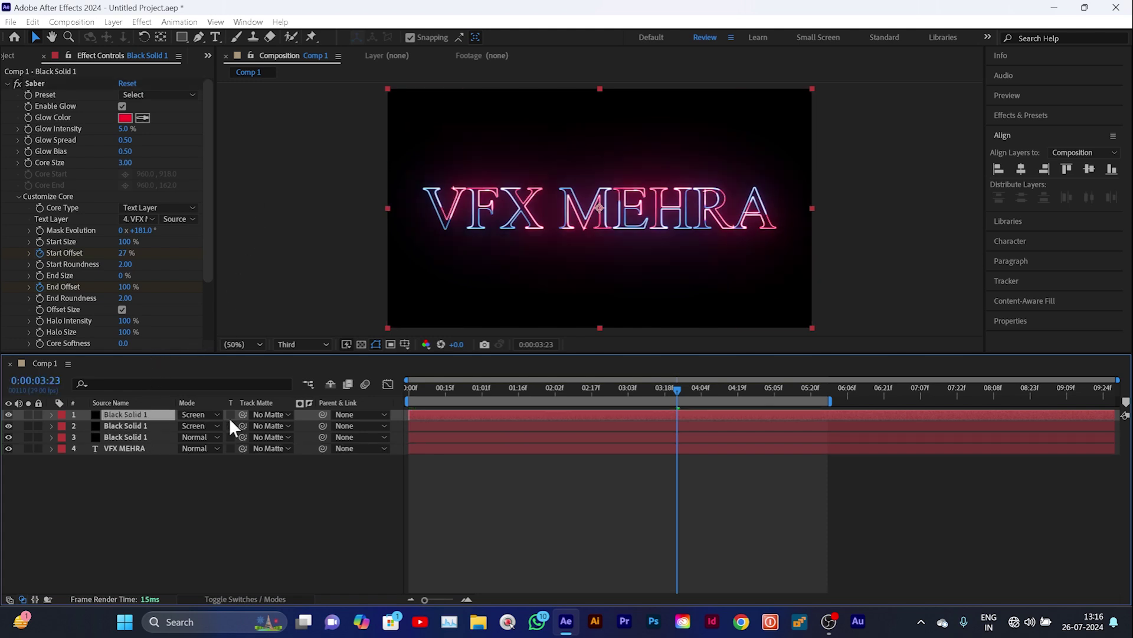
{"action": "left_click", "coordinate": [171, 93]}
{"action": "left_click", "coordinate": [191, 104]}
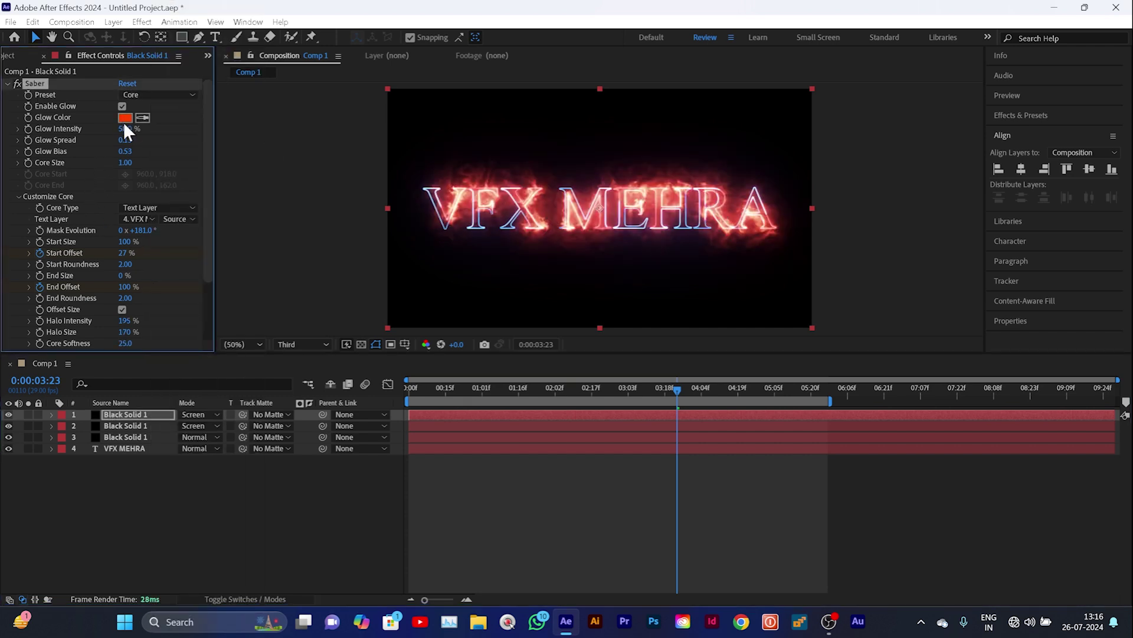
{"action": "left_click_drag", "start_coordinate": [123, 125], "coordinate": [104, 139]}
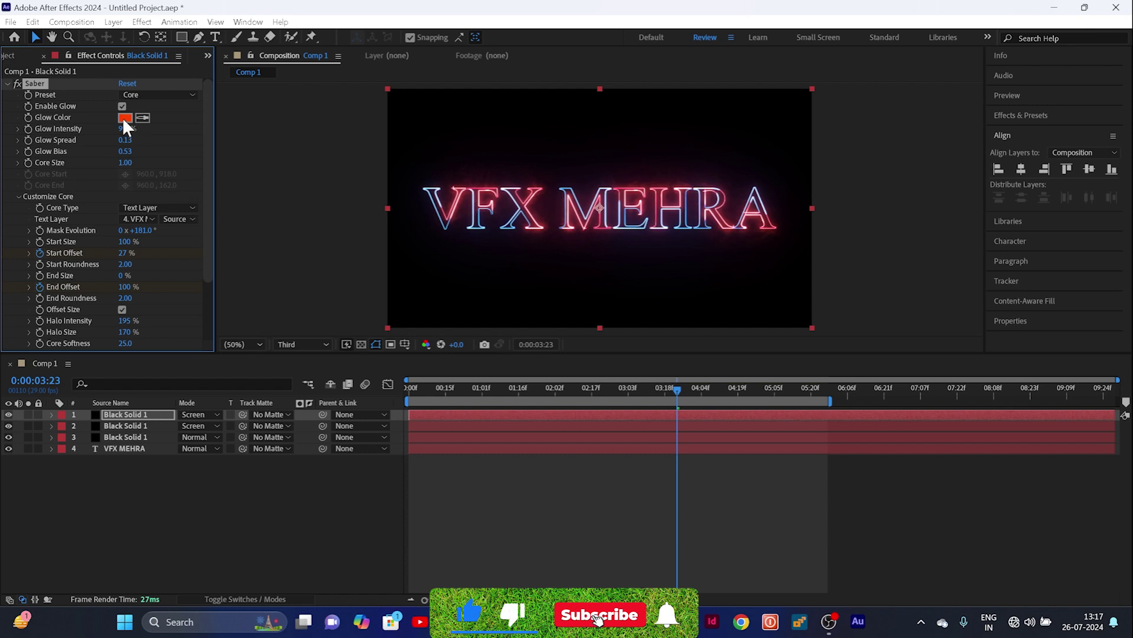
Preview the three layered Saber outlines from the beginning of the composition
{"action": "left_click_drag", "start_coordinate": [679, 387], "coordinate": [597, 400]}
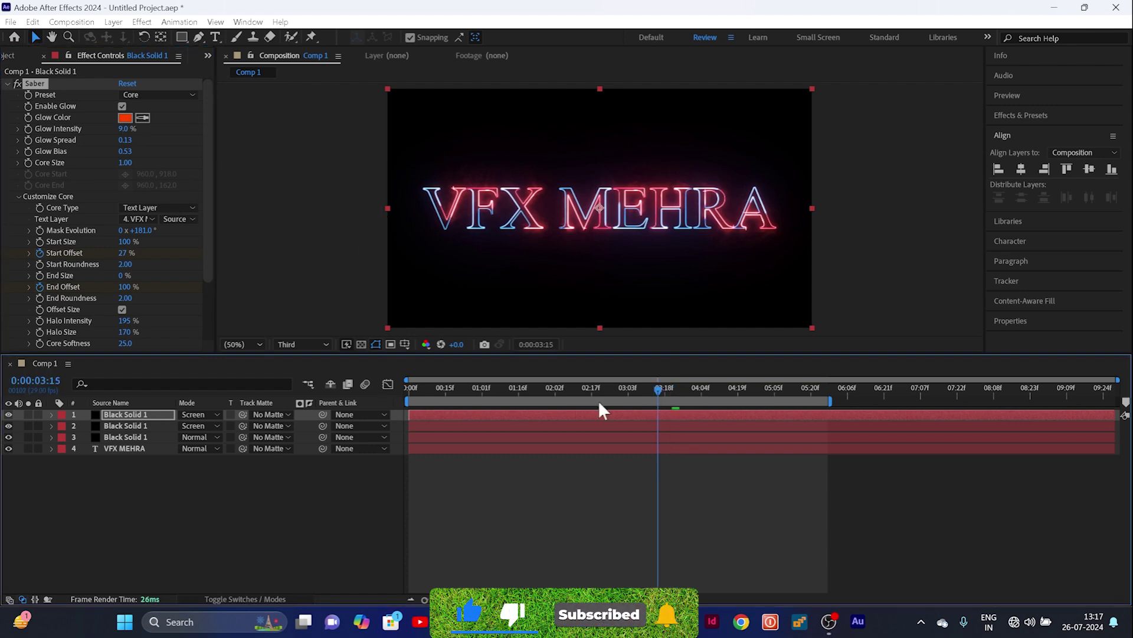
{"action": "key", "text": "Home"}
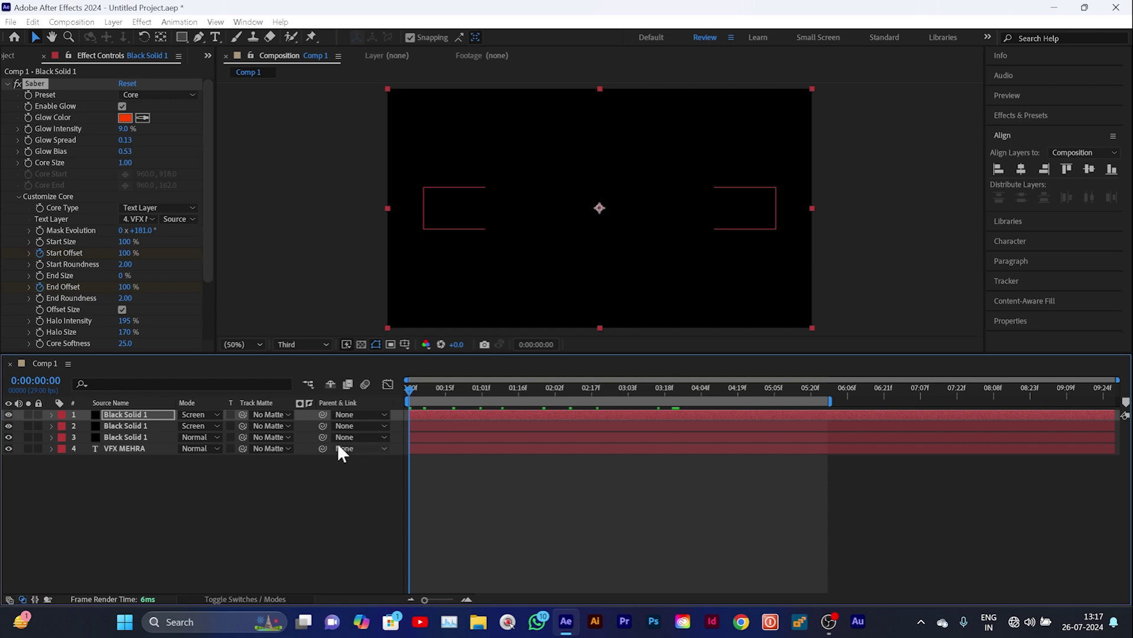
{"action": "key", "text": "space"}
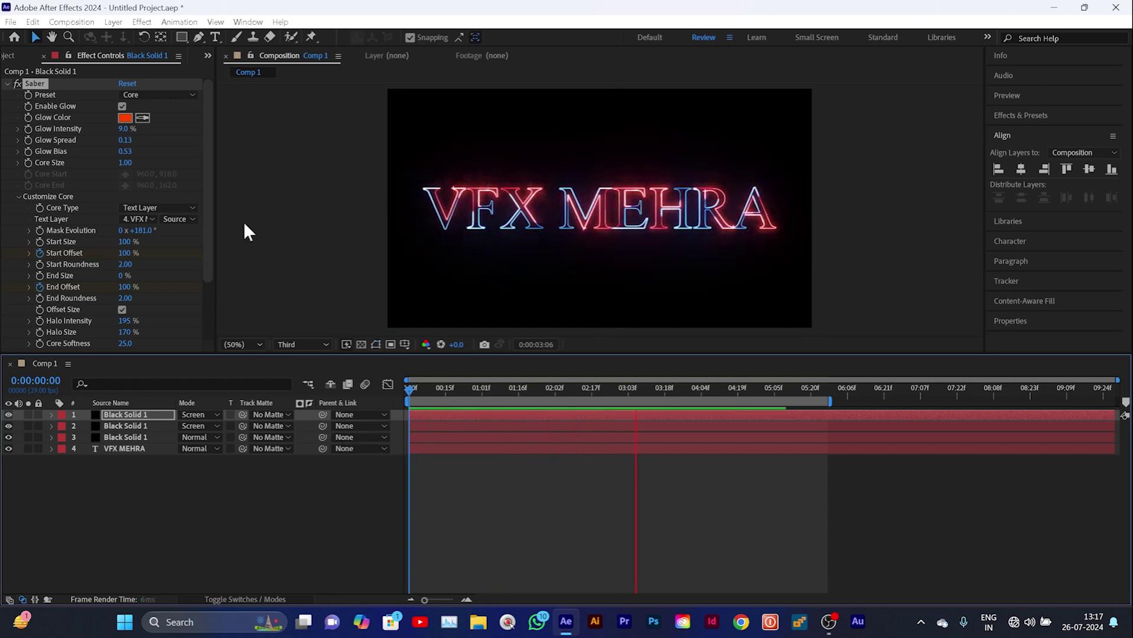
Set the top solid's Glow Intensity to 13% and Mask Evolution to 0x+101.0°, and replay the composition from the start
{"action": "left_click_drag", "start_coordinate": [125, 129], "coordinate": [129, 128]}
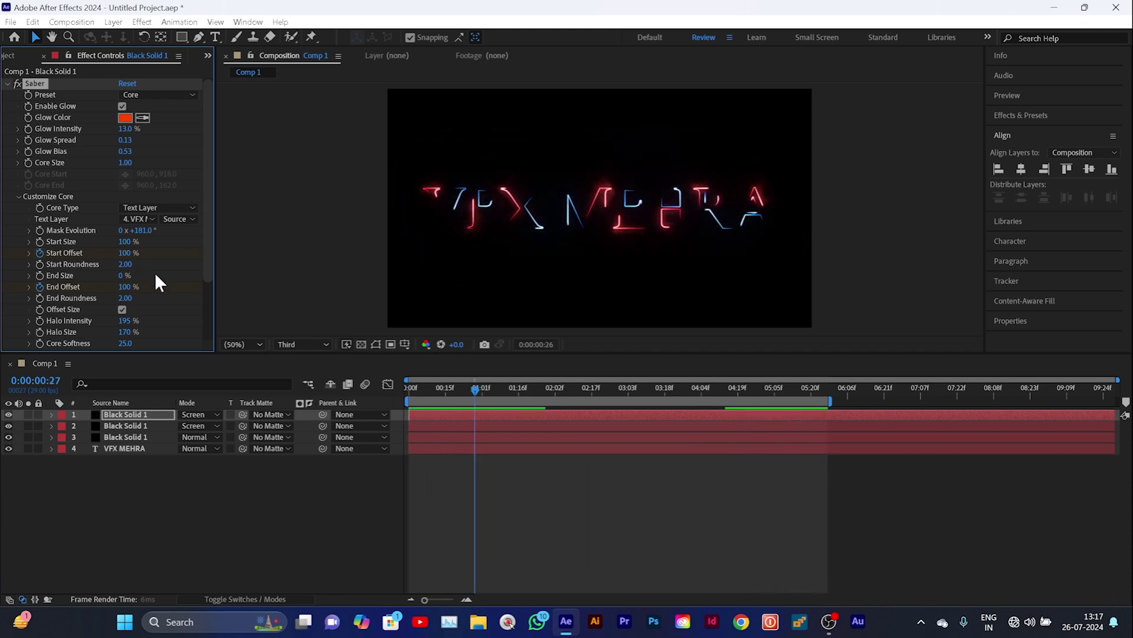
{"action": "left_click_drag", "start_coordinate": [476, 389], "coordinate": [620, 434]}
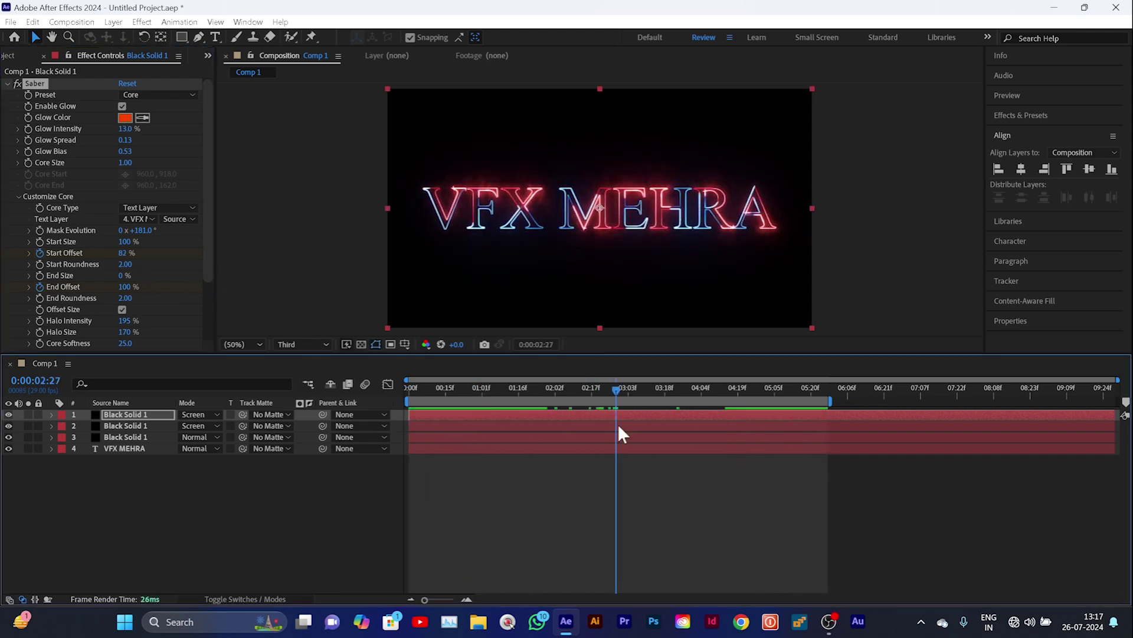
{"action": "left_click_drag", "start_coordinate": [143, 229], "coordinate": [127, 239]}
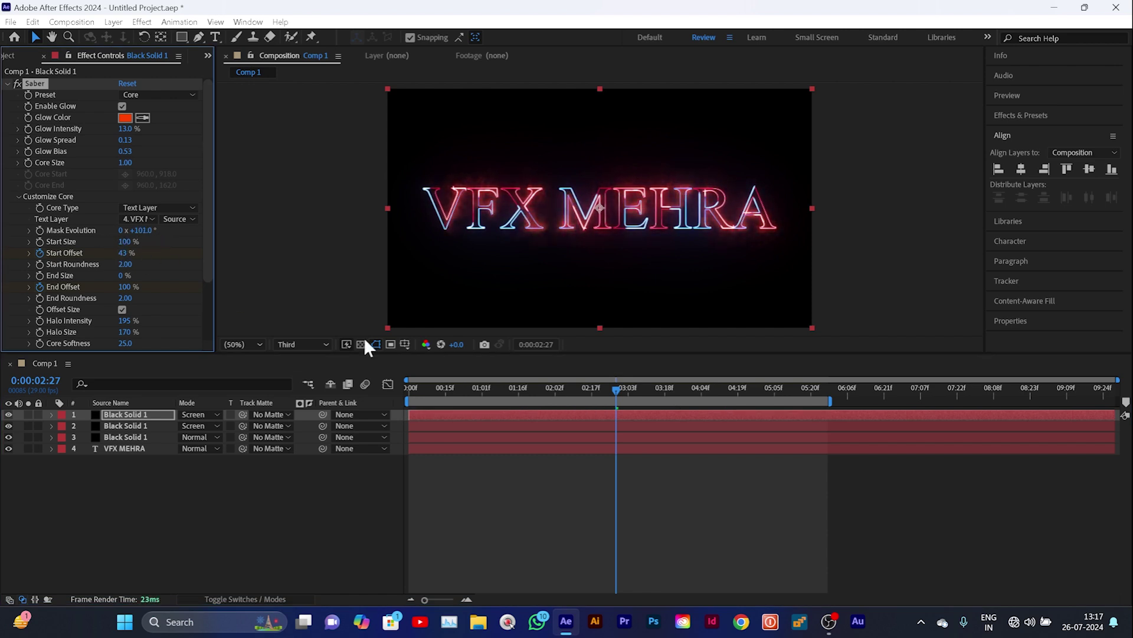
{"action": "left_click_drag", "start_coordinate": [614, 388], "coordinate": [252, 410]}
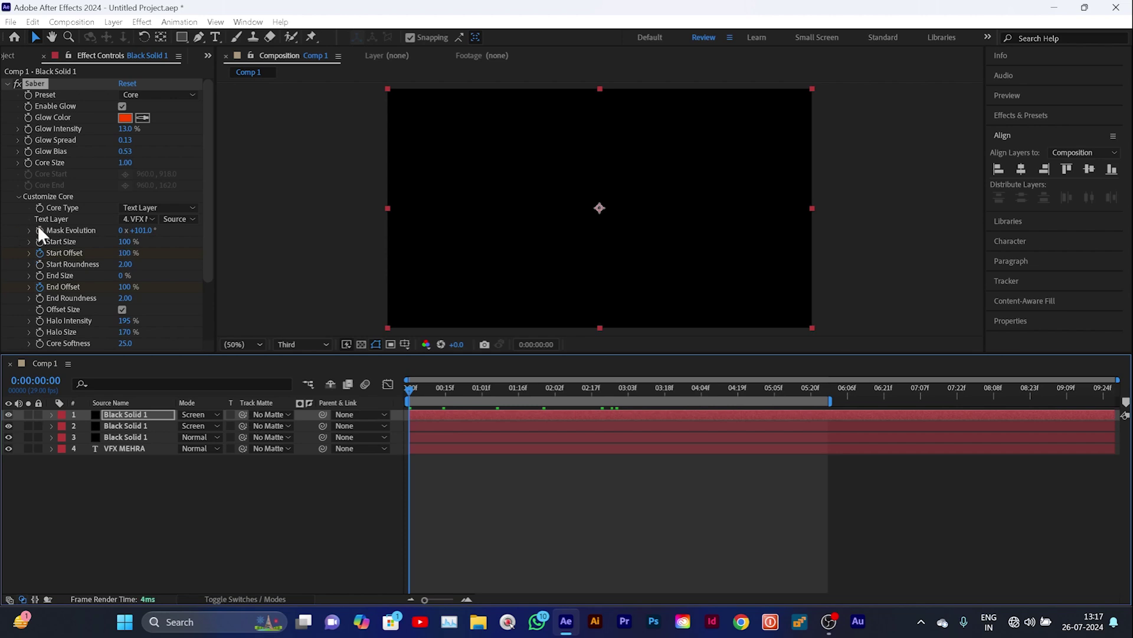
{"action": "key", "text": "space"}
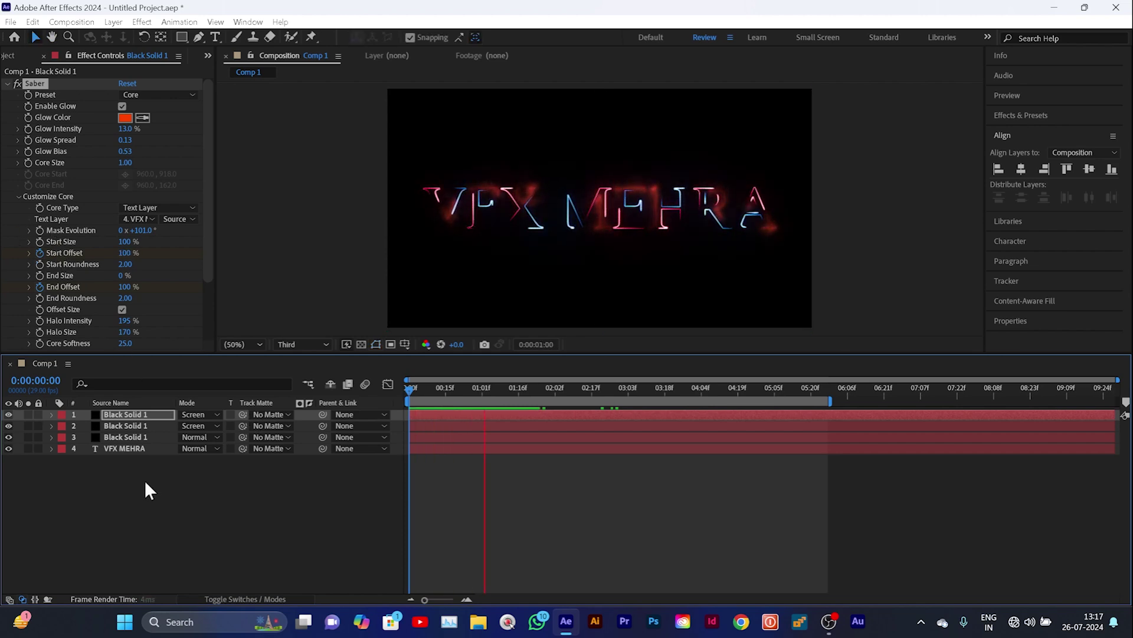